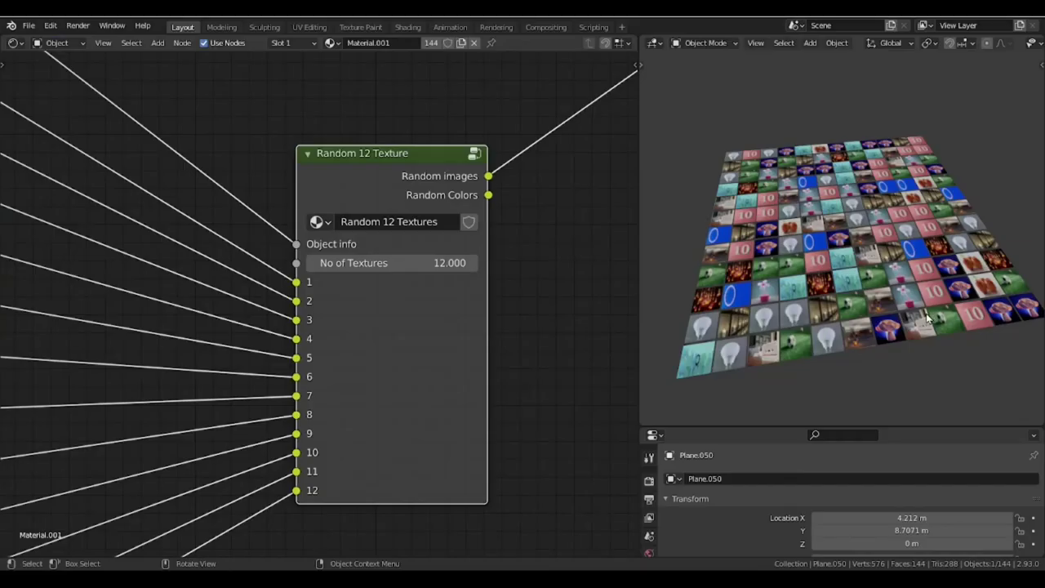
Step: Select the whole column of image texture nodes and scale it down so the nodes sit closer together
middle_click_drag(926, 319, 881, 335)
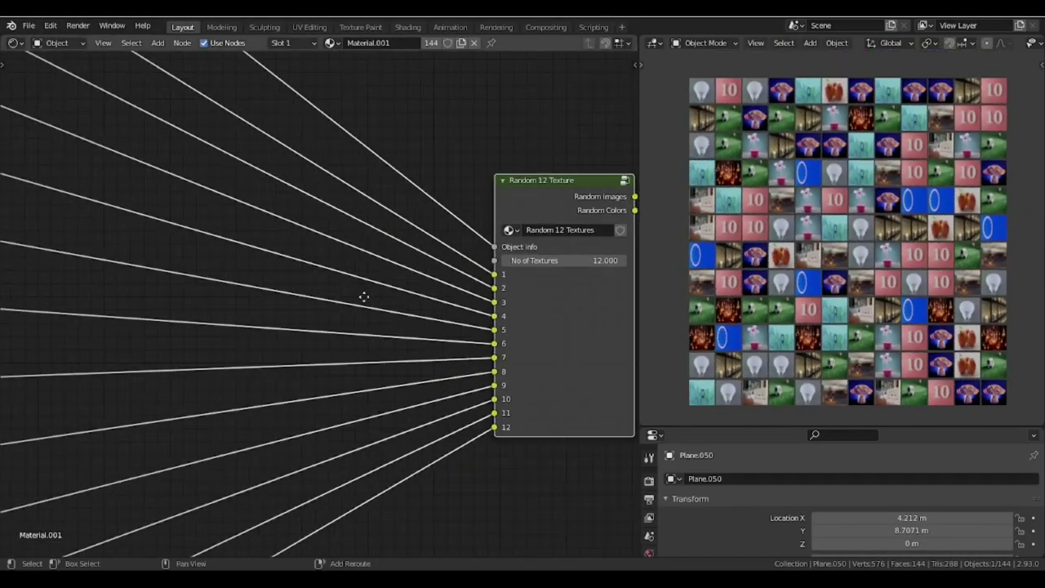
scroll(363, 296, "down", 9)
left_click_drag(166, 99, 271, 512)
key("s")
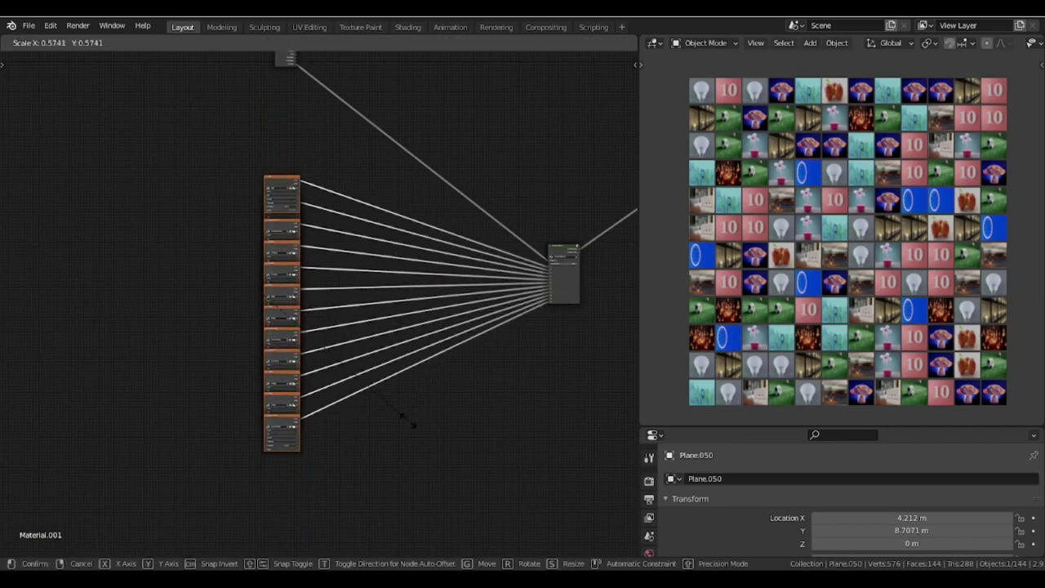
left_click(482, 463)
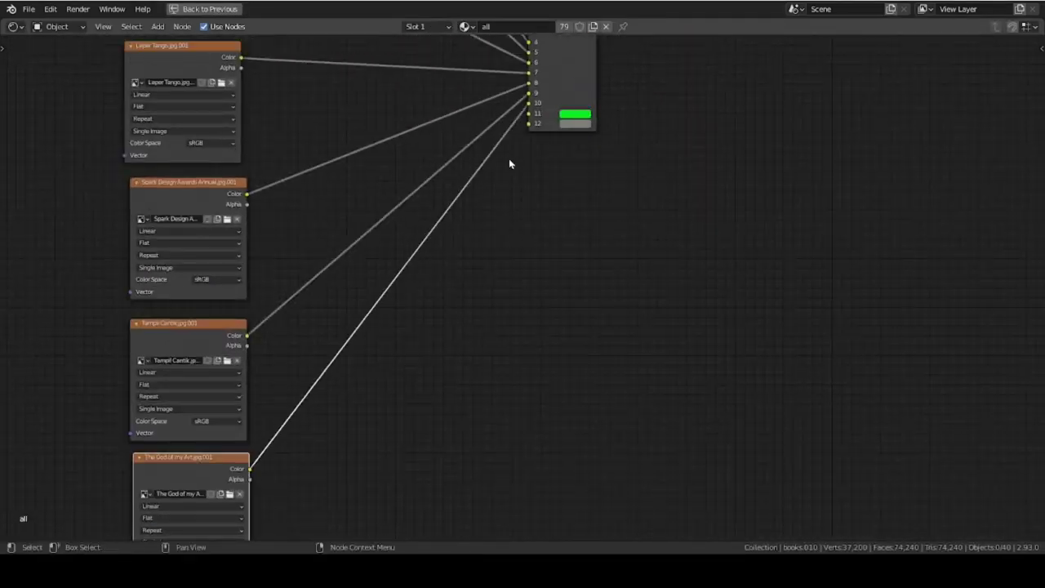
Step: In the "all" material, connect the last two image texture nodes to inputs 11 and 12 of the random texture group and view the books
middle_click_drag(510, 351, 510, 164)
left_click_drag(224, 397, 497, 308)
left_click_drag(224, 511, 498, 318)
scroll(497, 318, "down", 6)
left_click_drag(470, 343, 512, 216)
left_click_drag(326, 82, 400, 490)
key("ctrl+space")
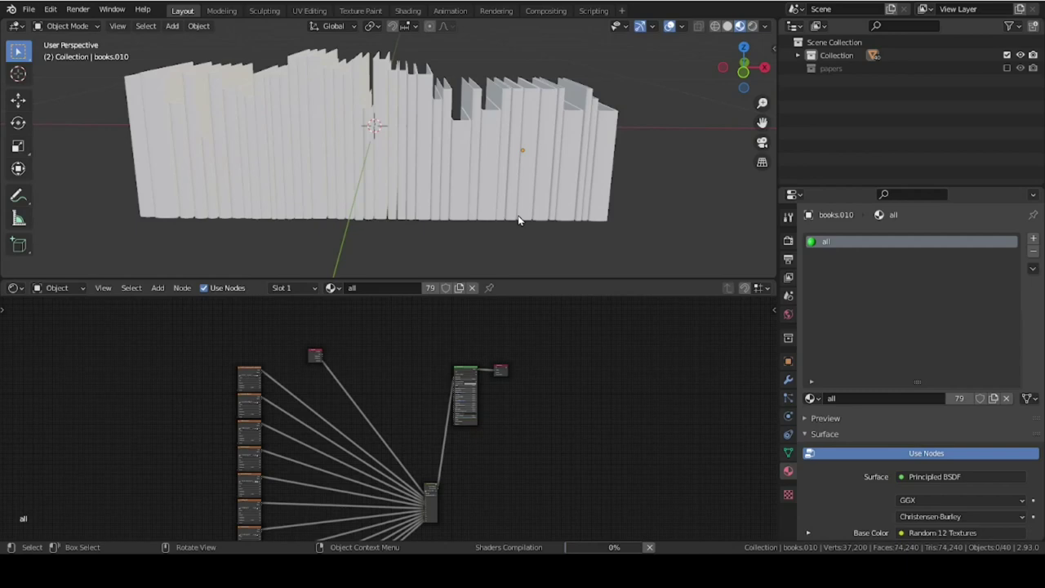
middle_click_drag(519, 219, 475, 214)
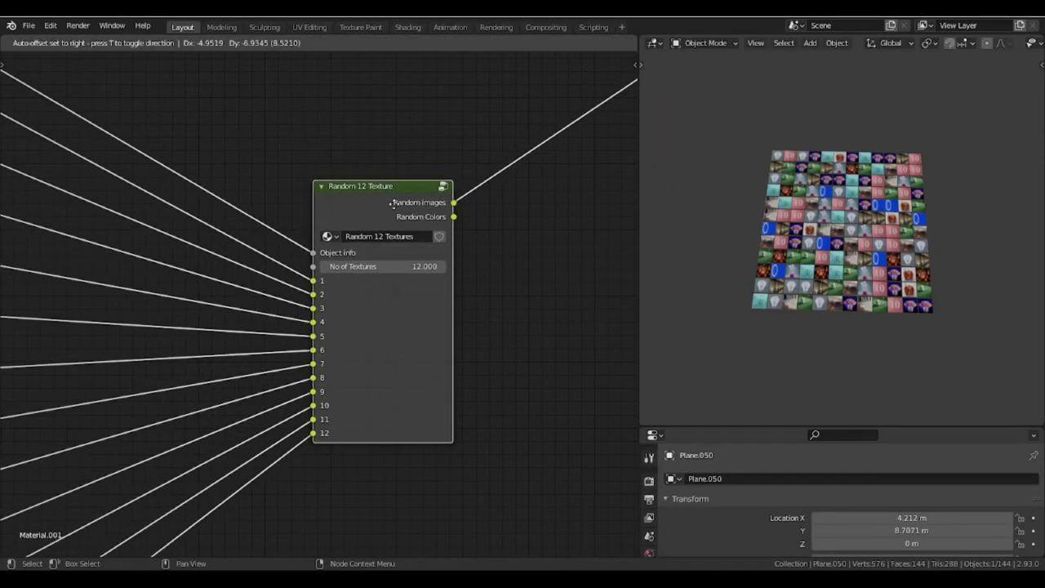
Step: Set No of Textures to 3 on the Random 12 Texture node
scroll(387, 203, "up", 2)
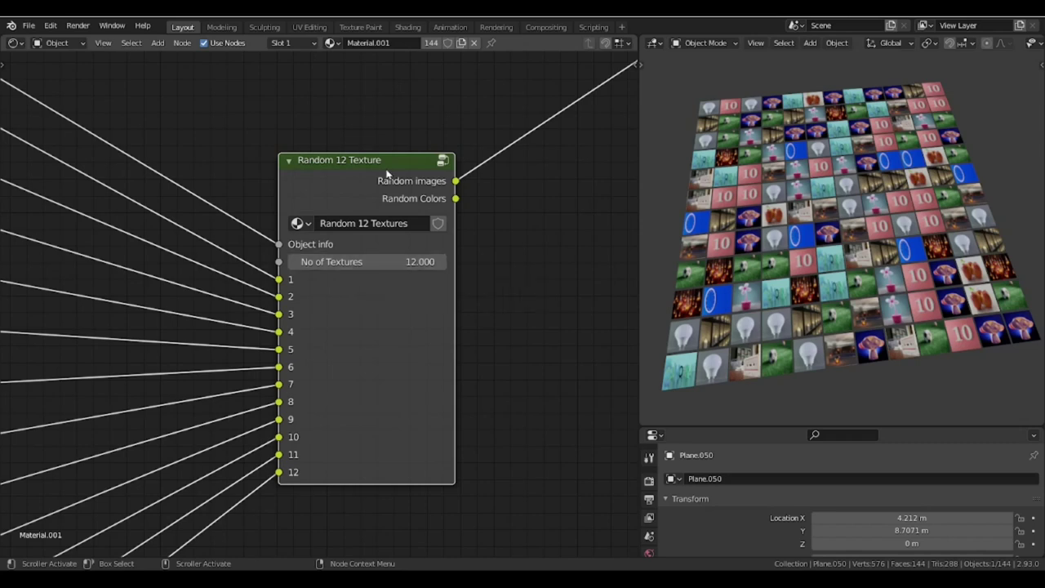
middle_click_drag(370, 338, 361, 343)
left_click(363, 267)
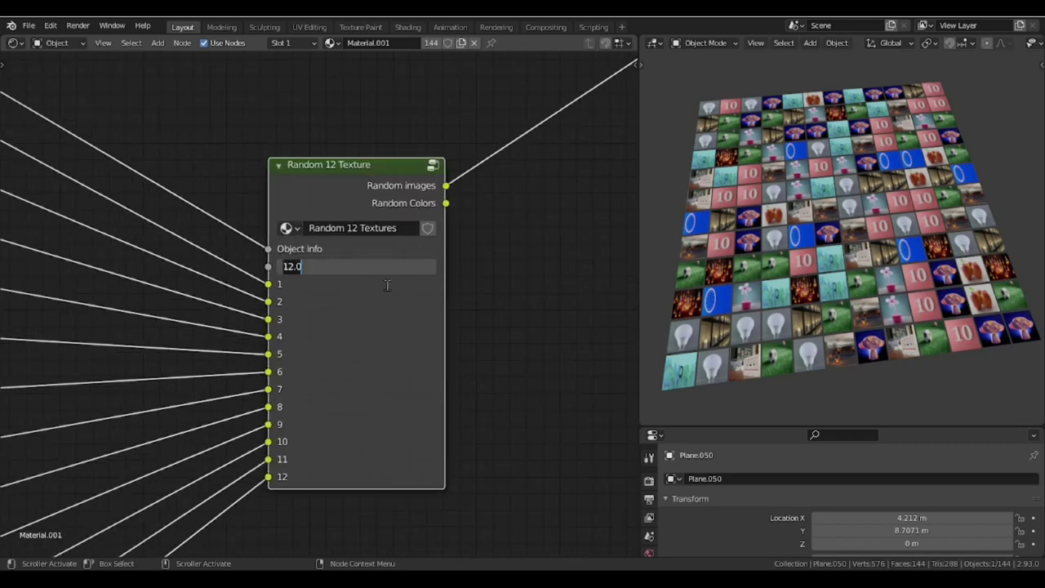
type("3")
key("Return")
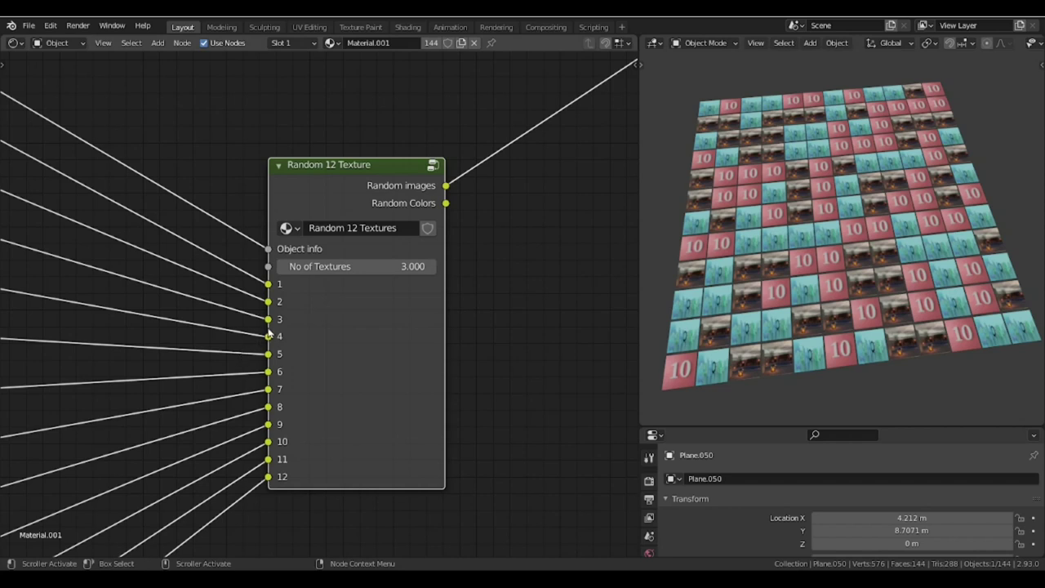
Step: Try No of Textures values of 5 and 2 on the Random 12 Texture node
left_click(351, 266)
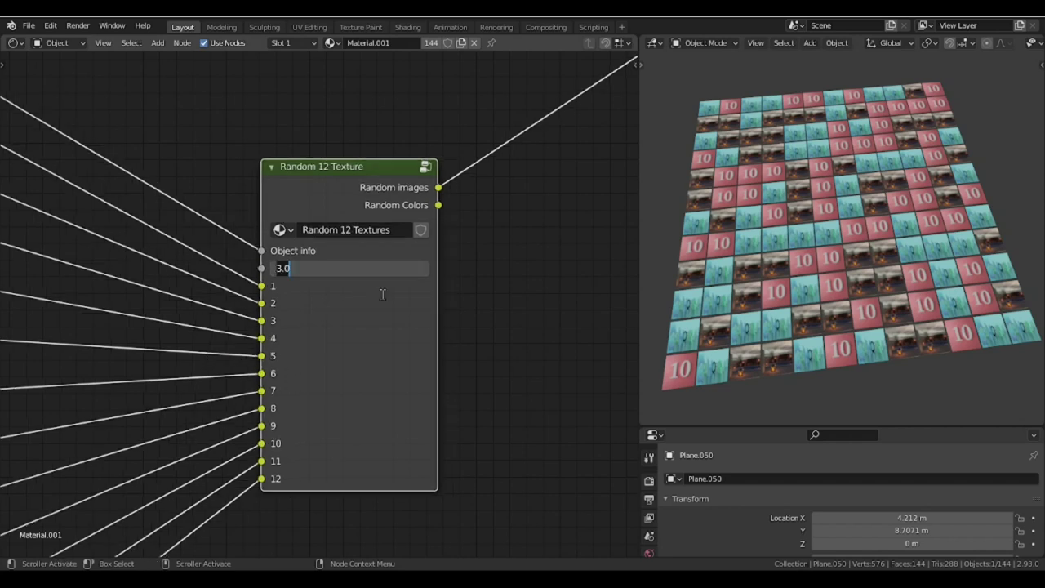
type("5")
key("Return")
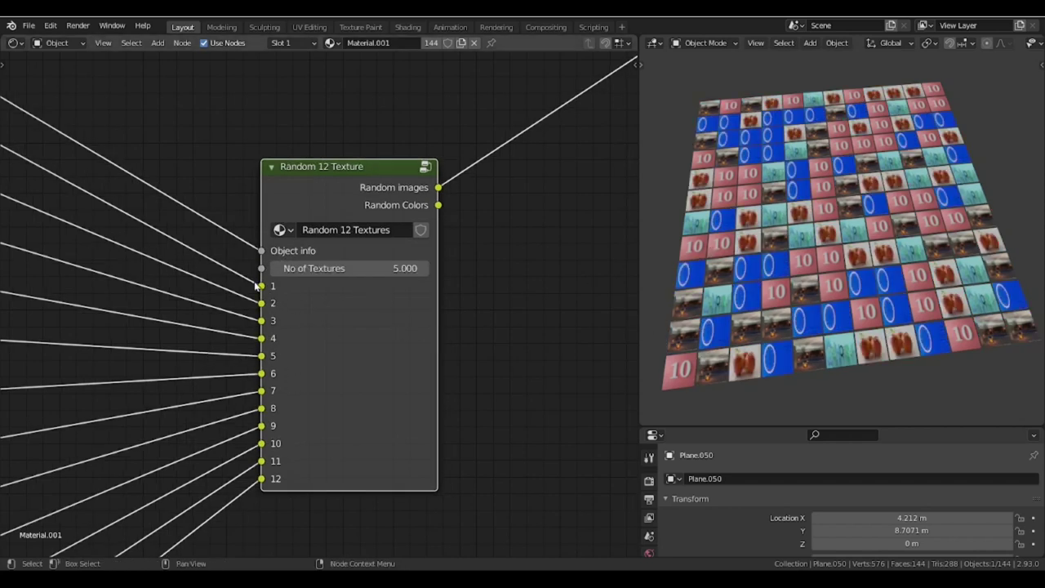
left_click(359, 270)
type("2")
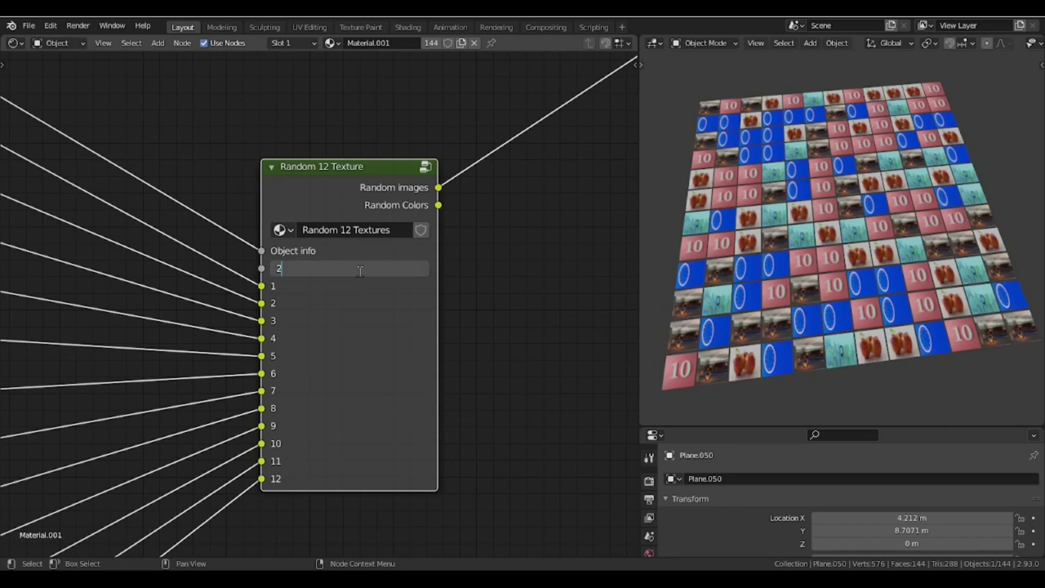
key("Return")
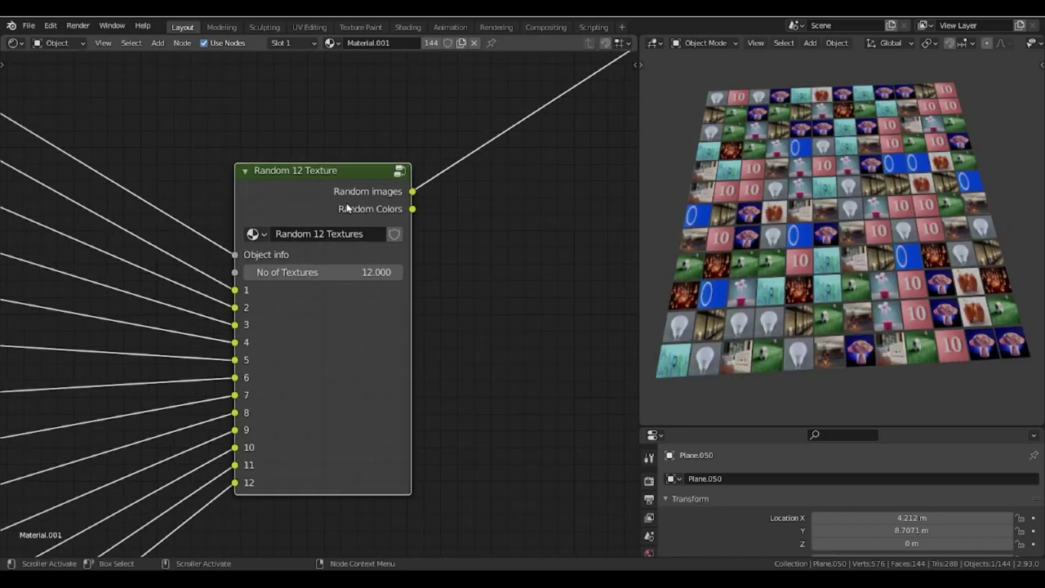
Step: Open the Random 12 Textures node group and examine its chain of mix nodes
key("Tab")
scroll(392, 286, "up", 5)
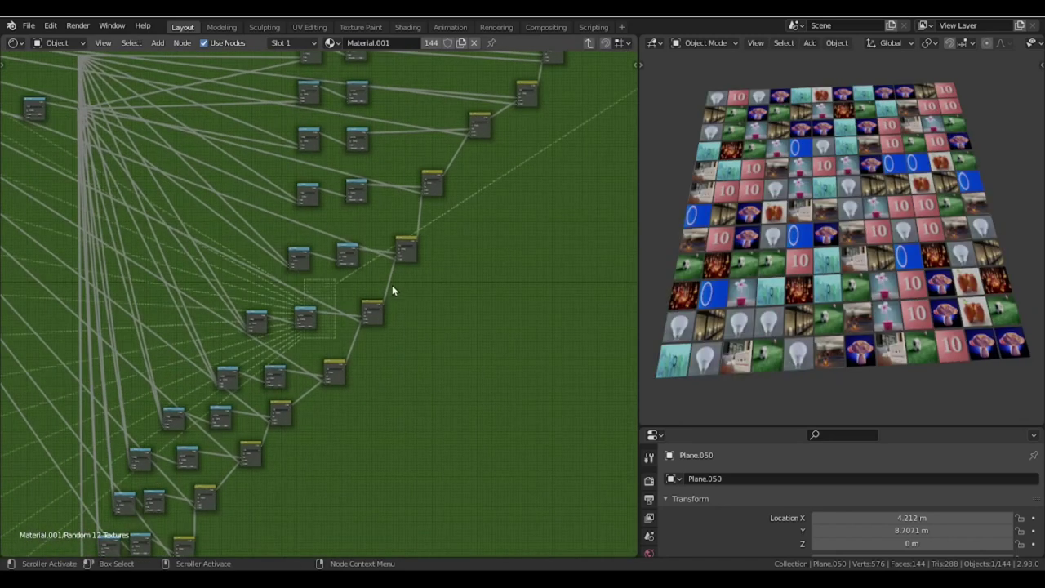
scroll(385, 361, "up", 3)
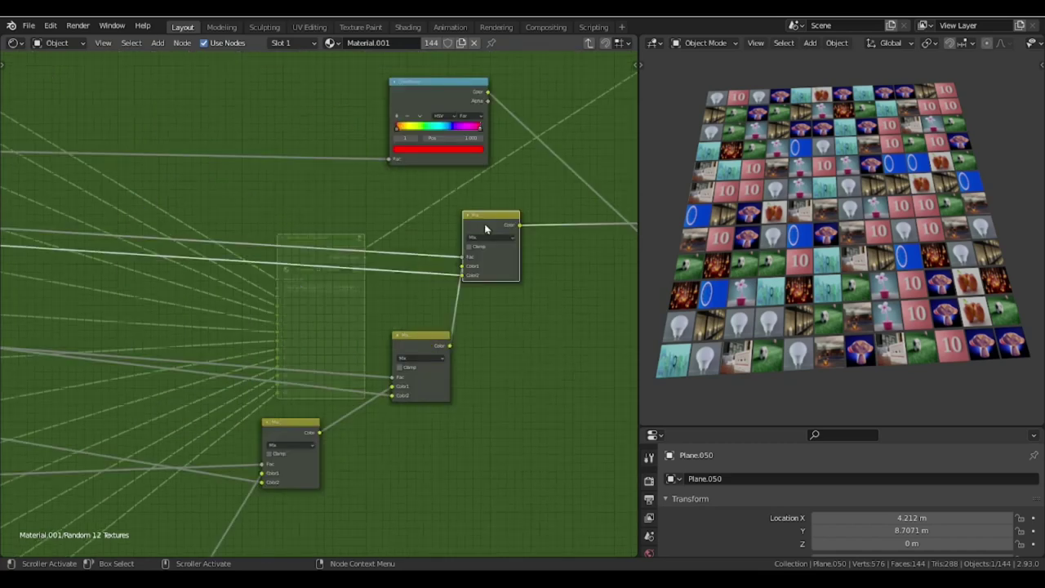
Step: Start a new file, add a plane mesh to the empty scene and view it from the top
left_click(29, 25)
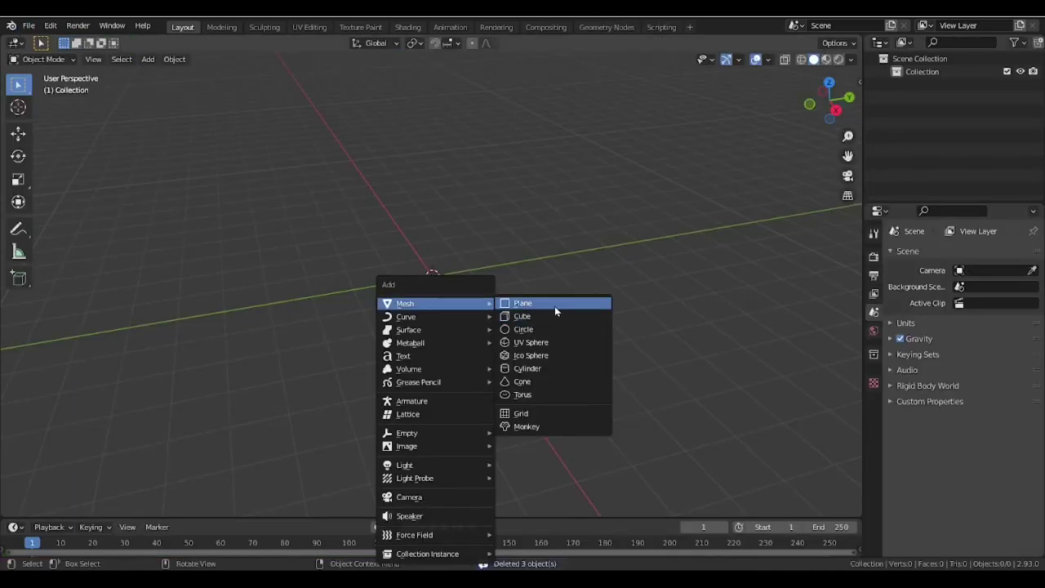
left_click(554, 305)
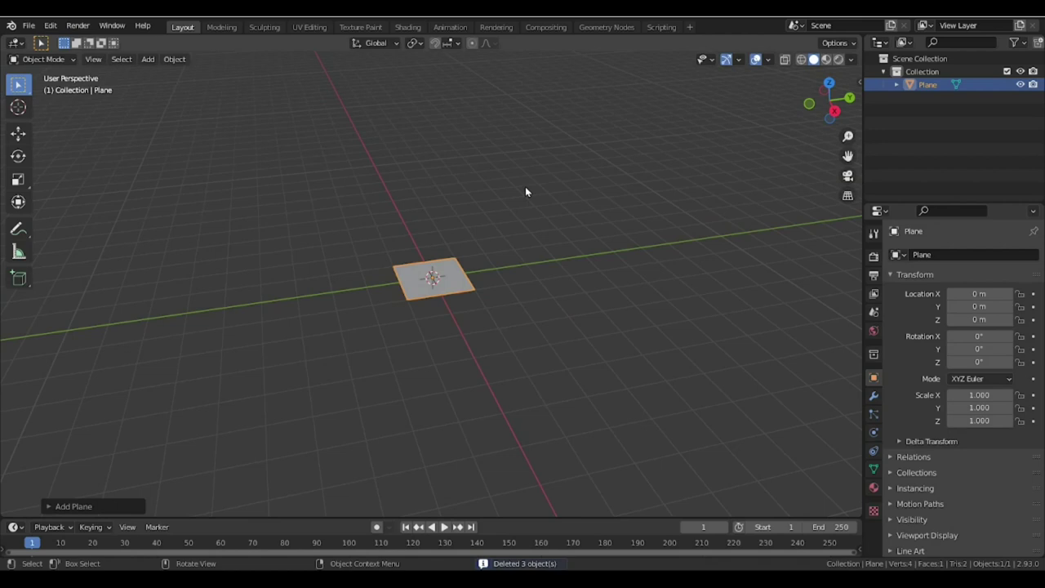
key("KP_7")
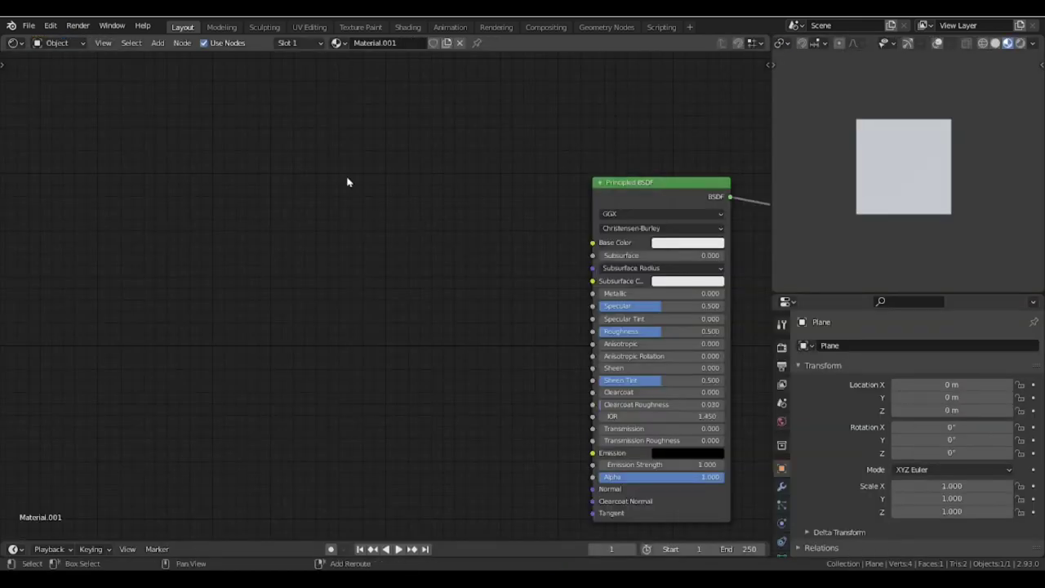
Step: Add an Object Info node to the plane's material, preview its Random output and move the node farther from the shader
key("shift+a")
type("obj")
key("Return")
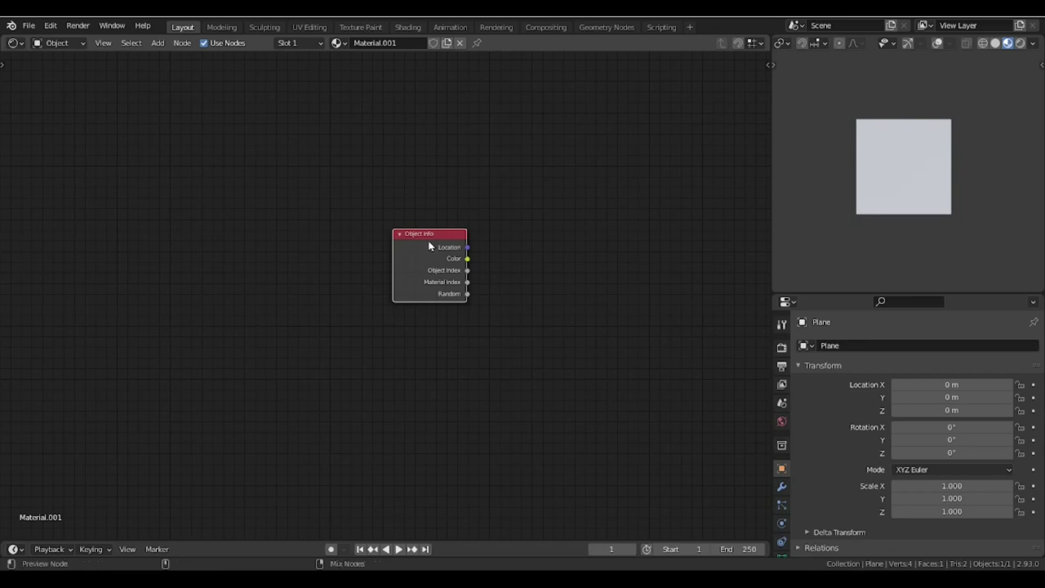
left_click(428, 242, "ctrl+shift")
left_click(428, 242, "ctrl+shift")
left_click(429, 243, "ctrl+shift")
left_click(428, 242, "ctrl+shift")
left_click(429, 242, "ctrl+shift")
left_click_drag(431, 243, 278, 245)
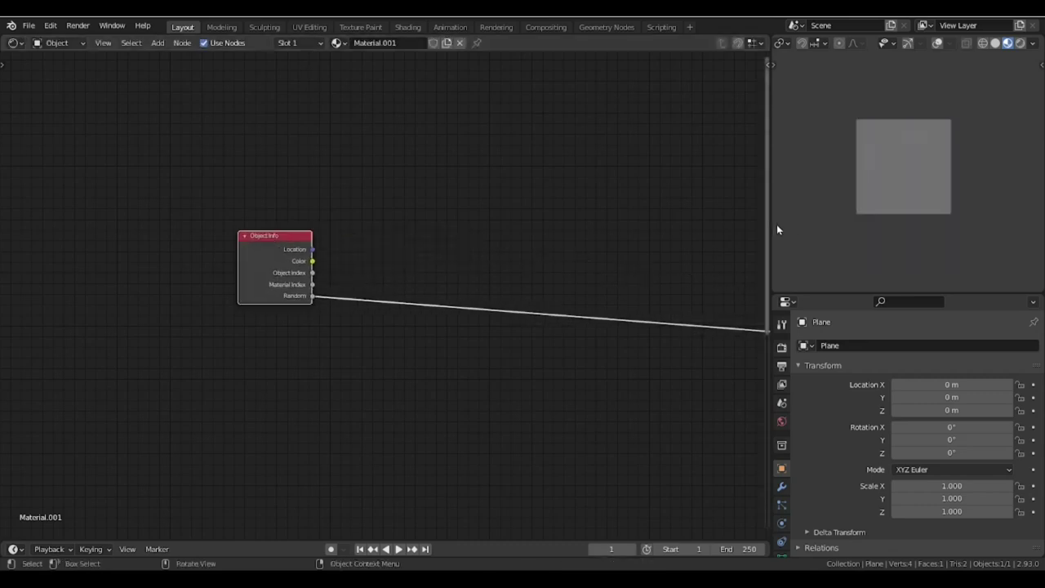
Step: Show the viewport gizmos and overlays, and duplicate the plane along X into a row of five planes
scroll(913, 203, "down", 2)
left_click(908, 43)
left_click(937, 44)
scroll(882, 216, "down", 2)
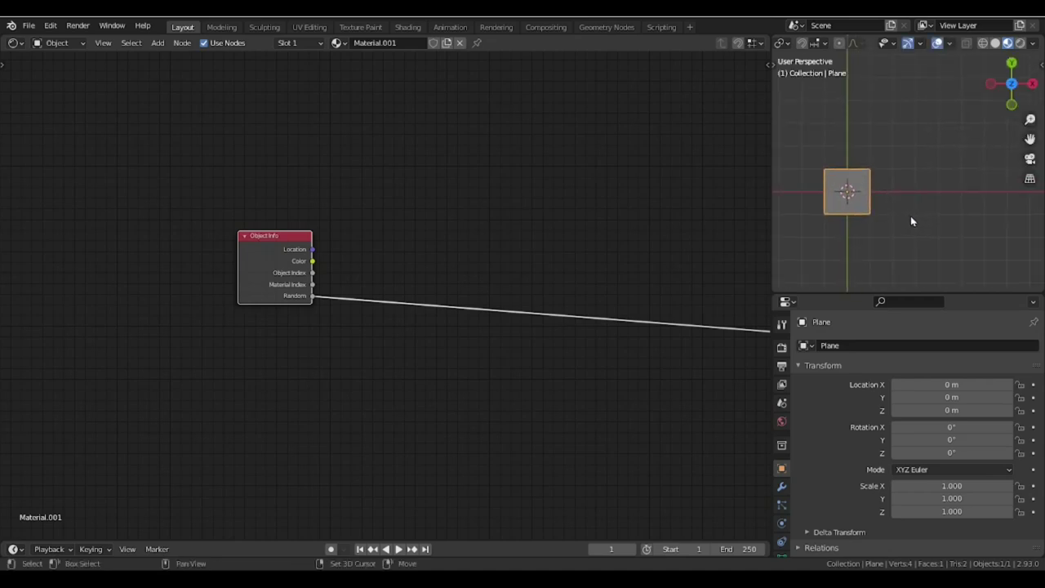
key("shift+d")
key("x")
Step: Select all five planes and duplicate the row repeatedly along Y to form a 5 by 5 grid
left_click_drag(844, 153, 977, 228)
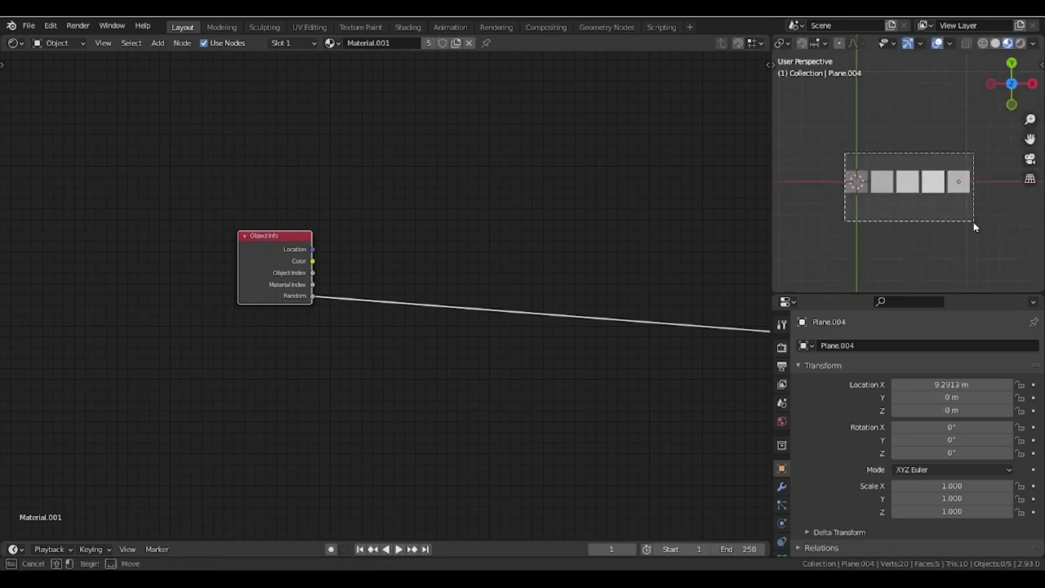
scroll(963, 205, "up", 3)
middle_click_drag(961, 204, 956, 221, "shift")
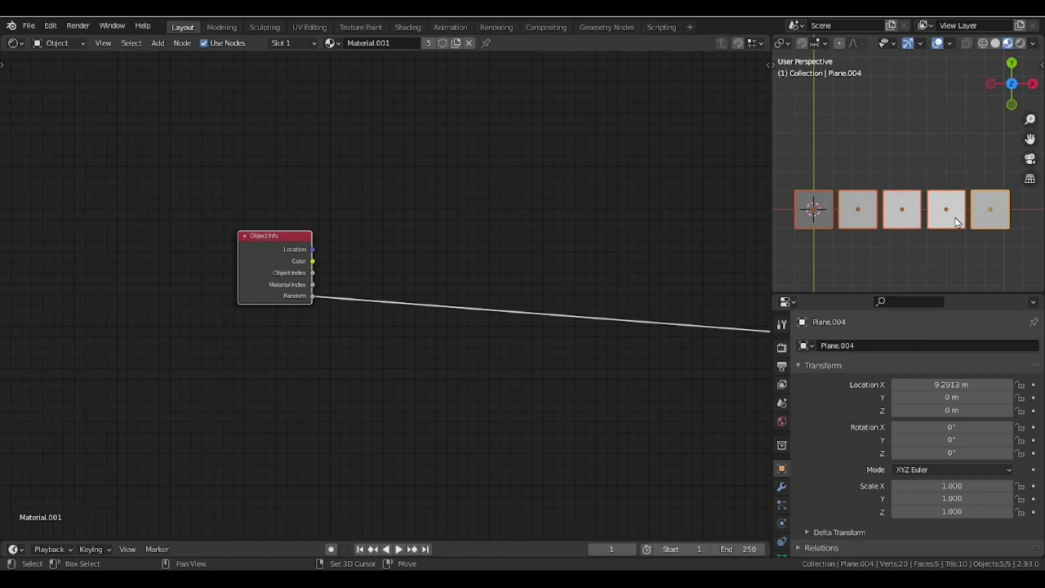
key("shift+d")
key("y")
left_click(939, 195)
key("shift+r")
key("shift+r")
key("shift+r")
key("KP_7")
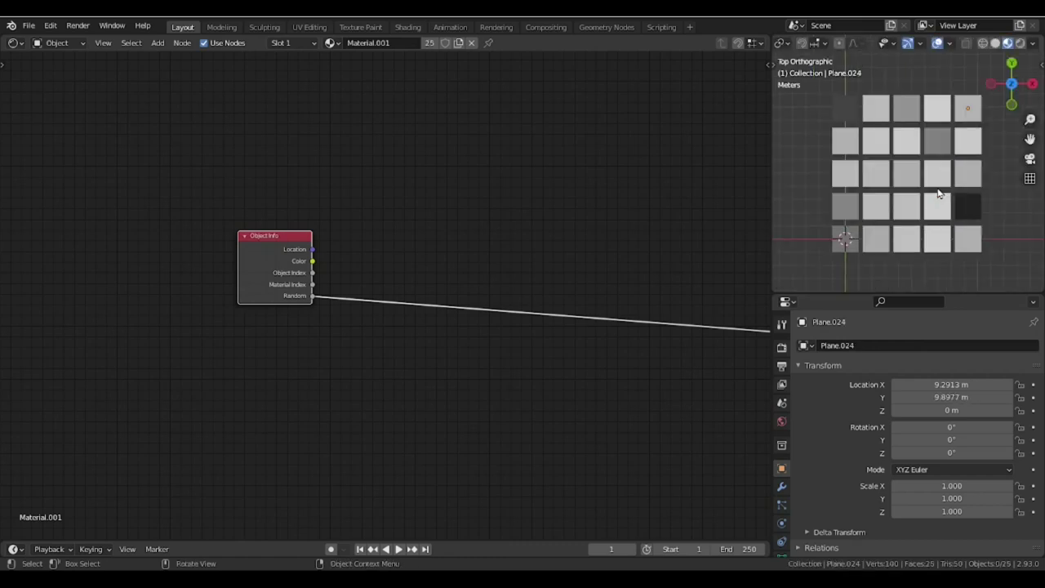
Step: Annotate the range "0 – 1" below the Object Info node
scroll(370, 343, "up", 2)
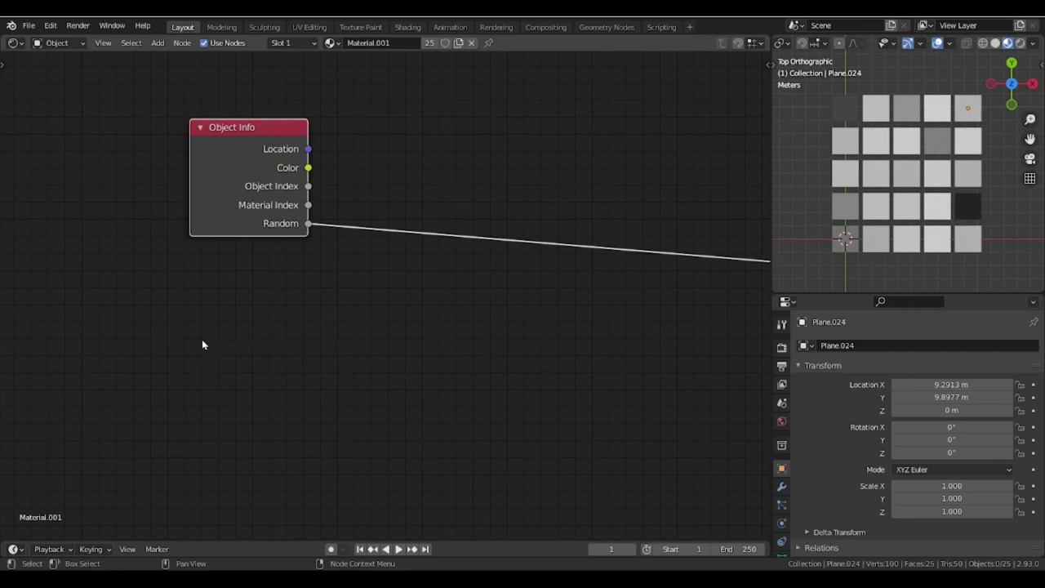
left_click_drag(200, 307, 215, 298)
left_click_drag(281, 339, 380, 335)
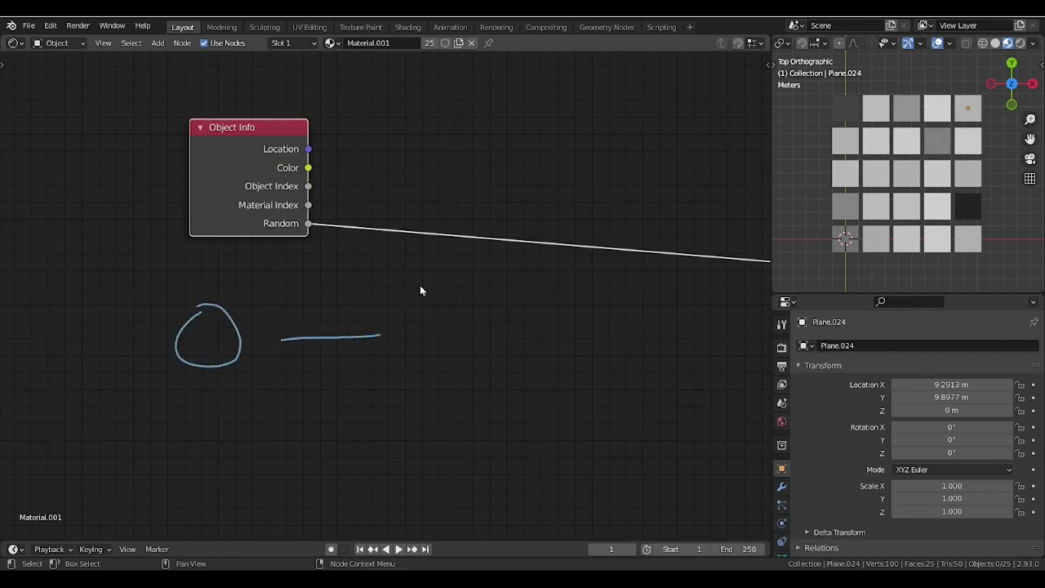
left_click_drag(419, 286, 428, 371)
Step: Insert a Math node set to Multiply on the link from the Object Info node's Random output
scroll(588, 351, "down", 1)
middle_click_drag(491, 318, 441, 334)
key("shift+a")
type("smath")
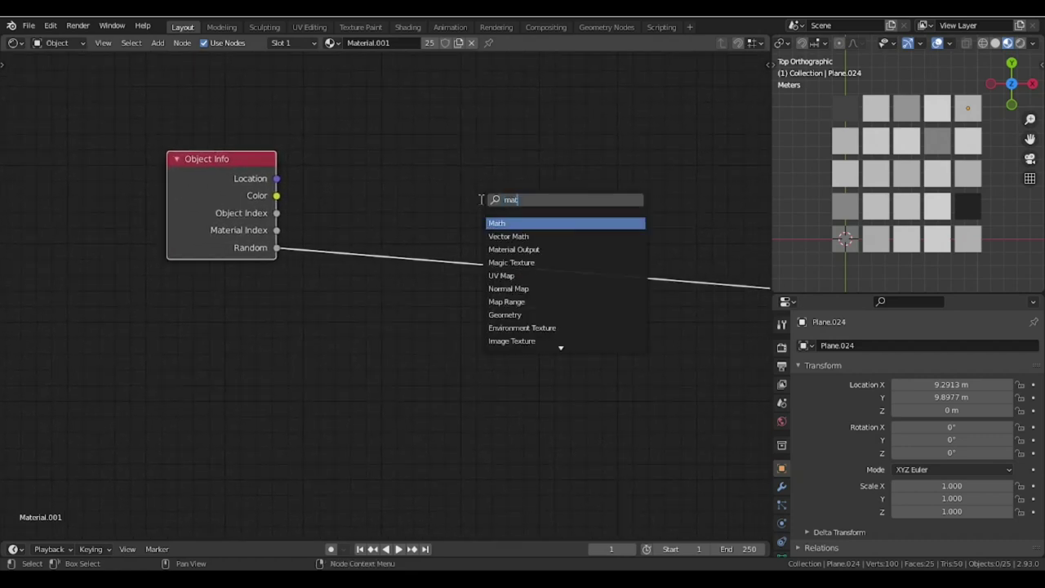
left_click_drag(224, 170, 210, 195)
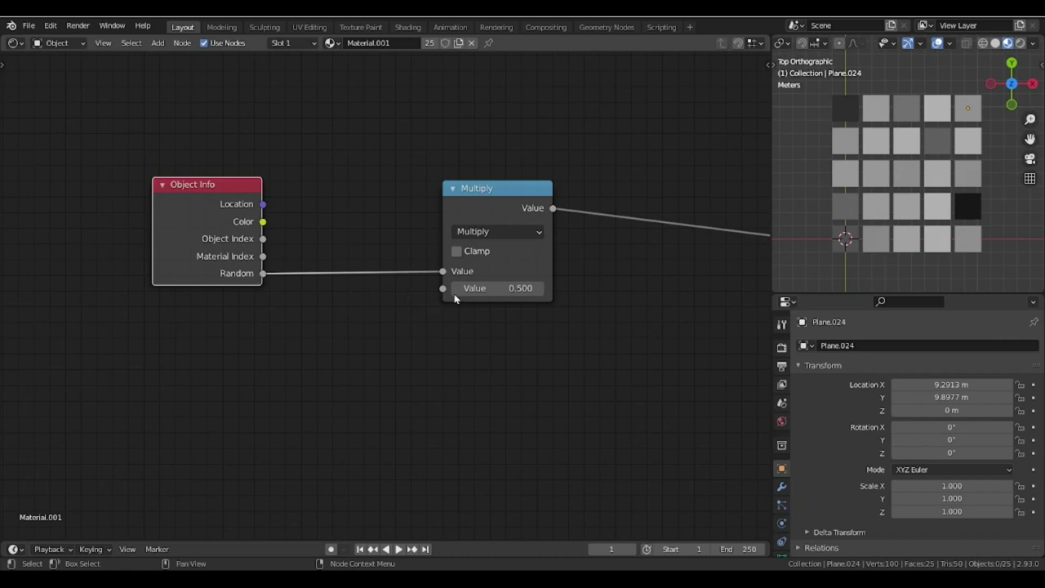
Step: Set the Multiply node's second value to 12 and move the node closer to Object Info
left_click(484, 289)
type("12")
key("Return")
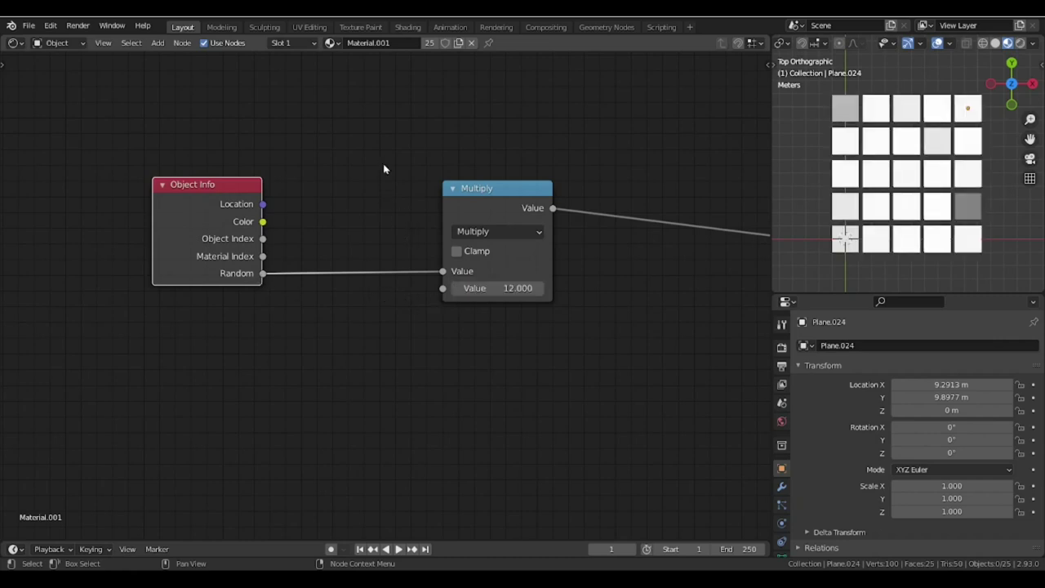
left_click_drag(510, 202, 503, 182)
middle_click_drag(427, 390, 433, 372, "shift")
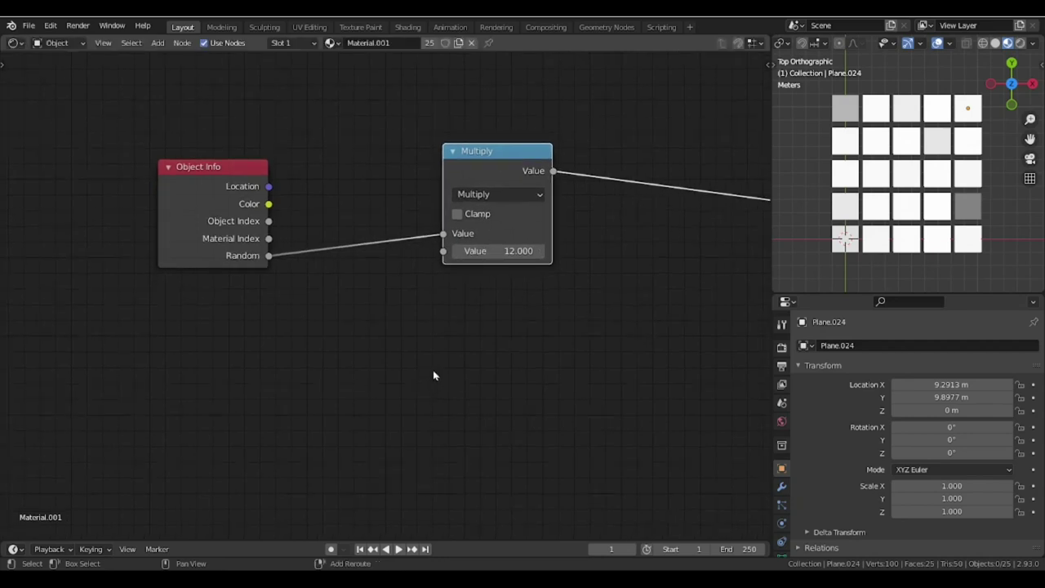
left_click_drag(496, 170, 465, 183)
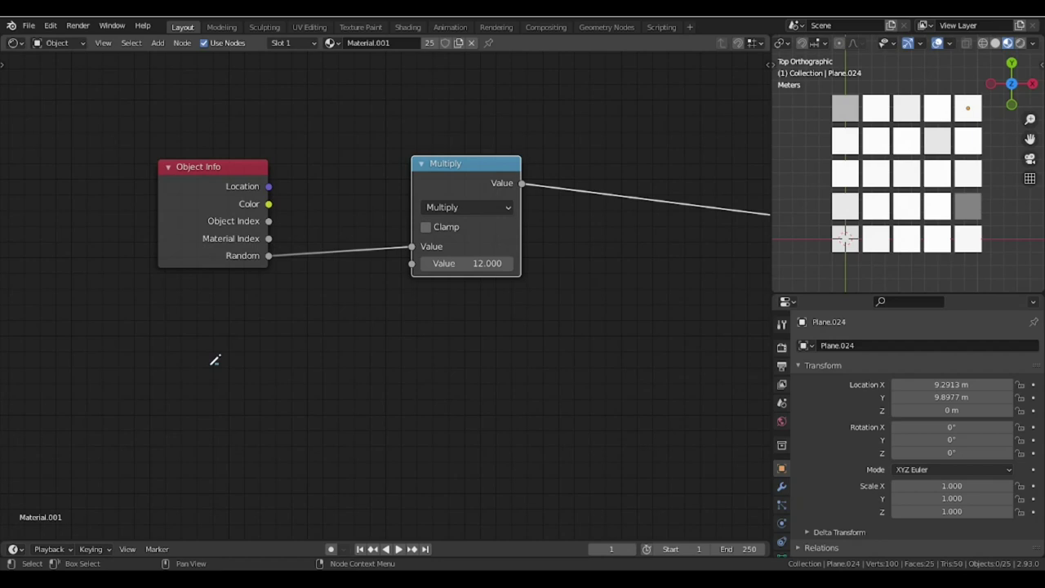
Step: Annotate the range "0 – 12" below the Object Info and Multiply nodes
left_click_drag(214, 364, 215, 364)
left_click_drag(279, 378, 331, 380)
left_click_drag(380, 353, 383, 390)
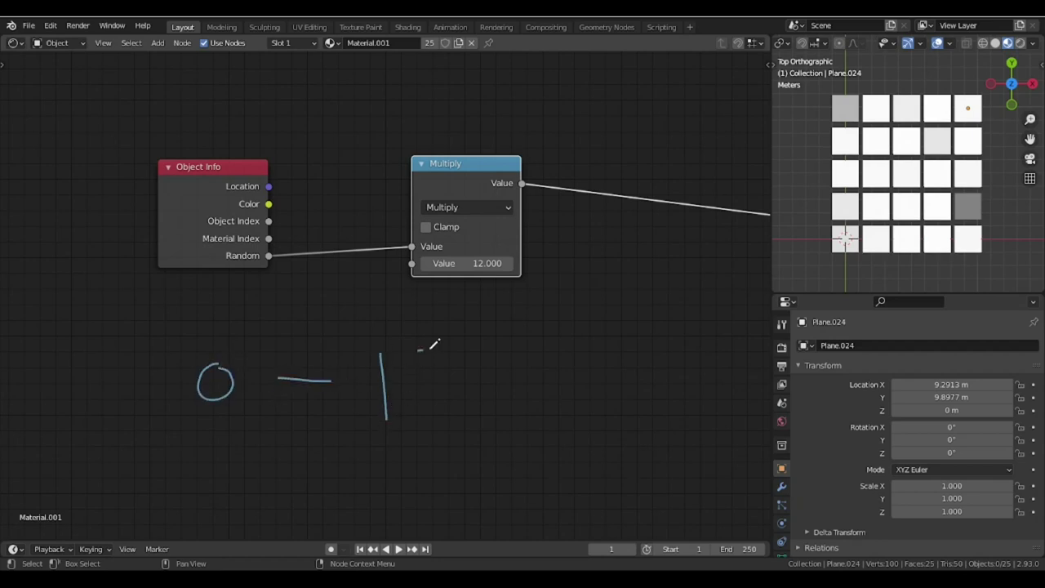
left_click_drag(431, 346, 474, 418)
left_click_drag(224, 183, 218, 178)
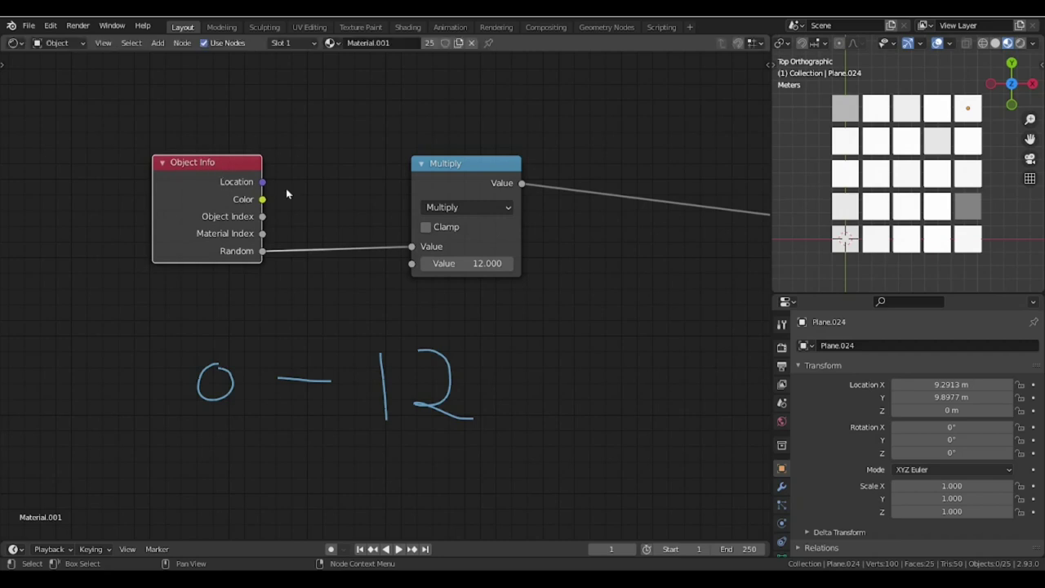
left_click_drag(450, 160, 444, 156)
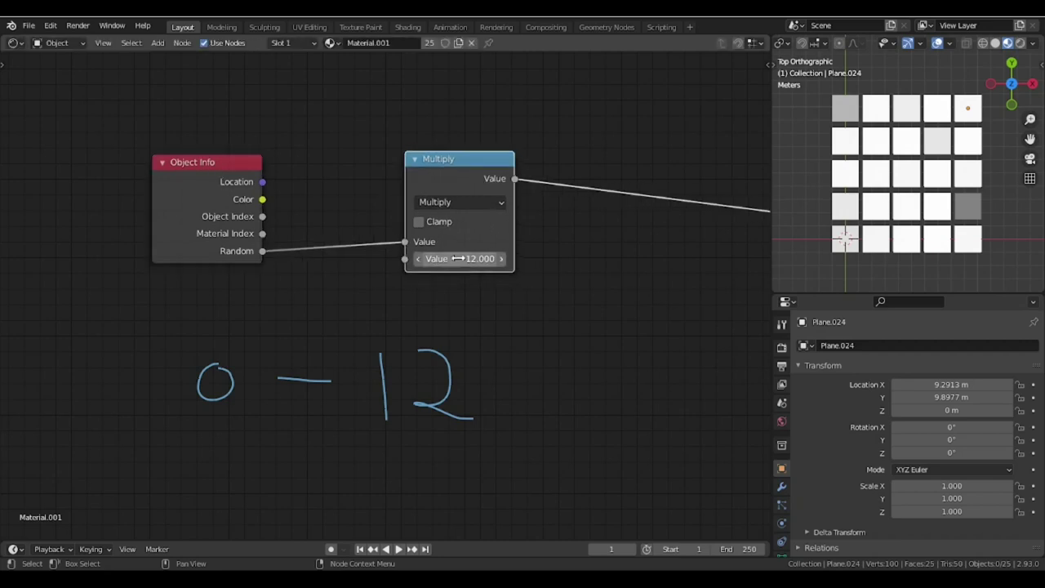
Step: Insert a duplicate of the Multiply node after it, change its operation to Less Than and set its threshold to 1
middle_click_drag(222, 372, 251, 340)
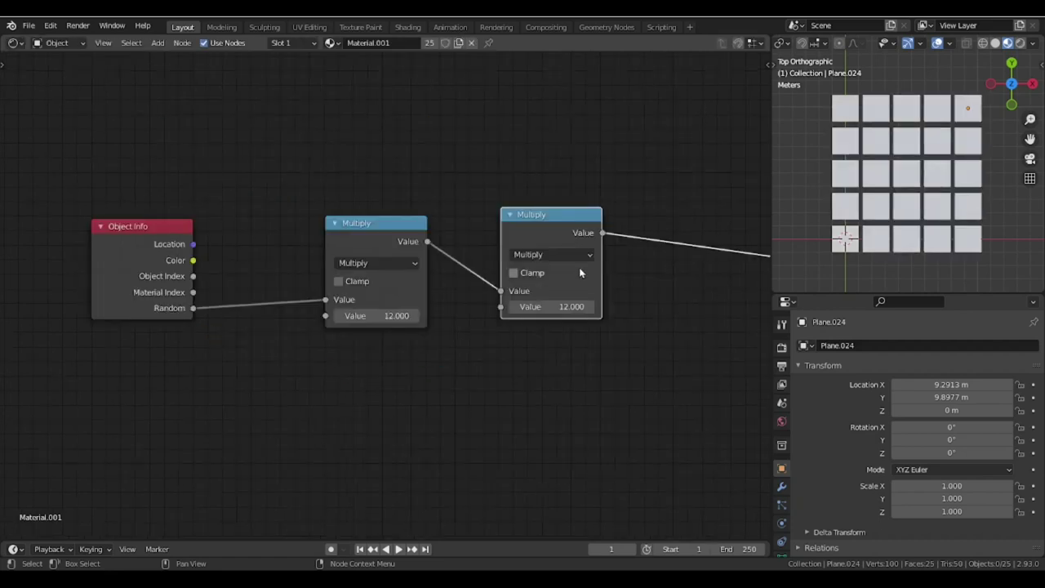
left_click(563, 255)
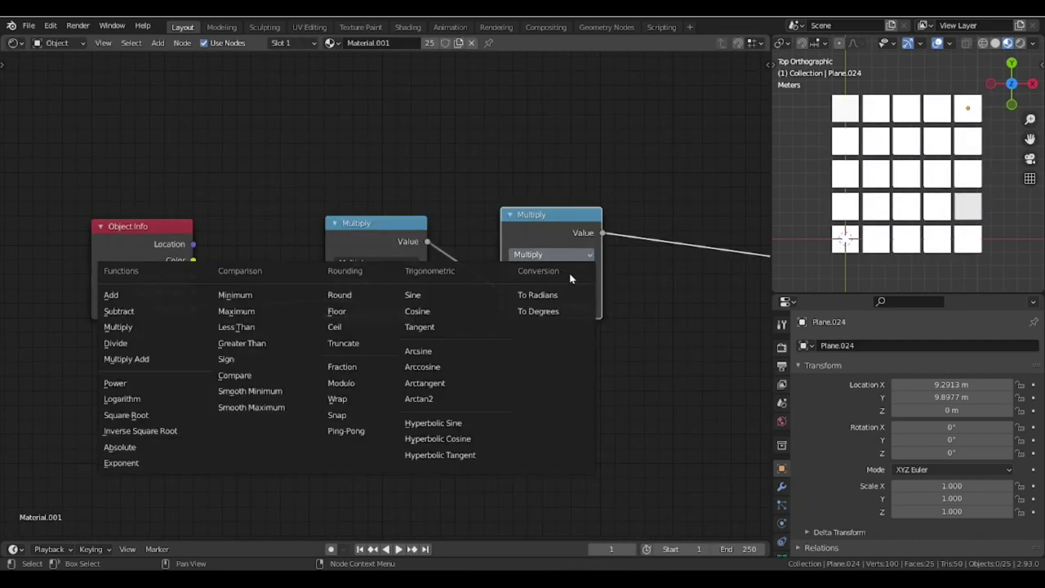
left_click(278, 327)
scroll(512, 205, "up", 1)
left_click(625, 338)
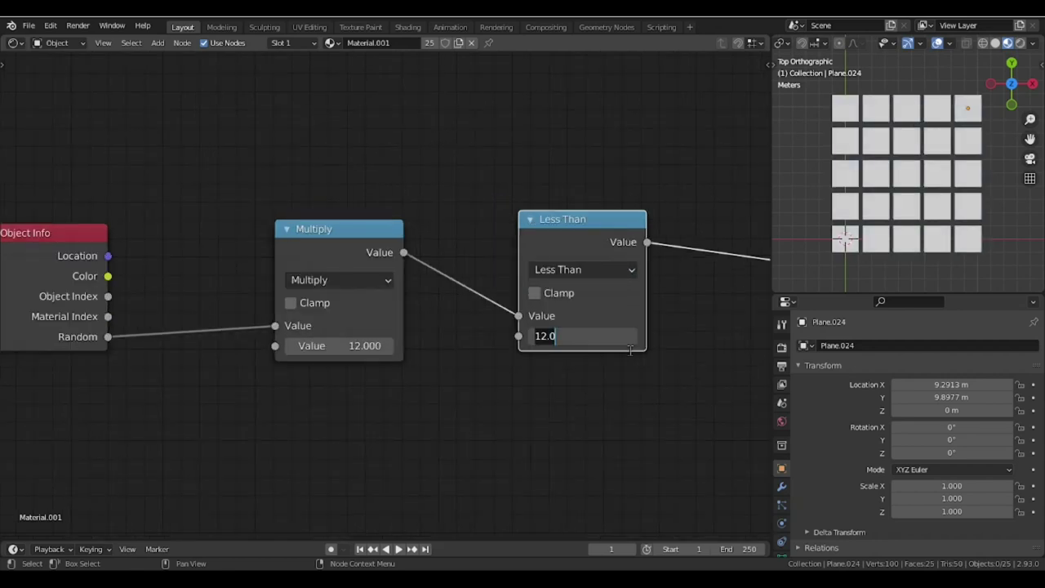
type("1")
key("Return")
left_click_drag(593, 241, 603, 246)
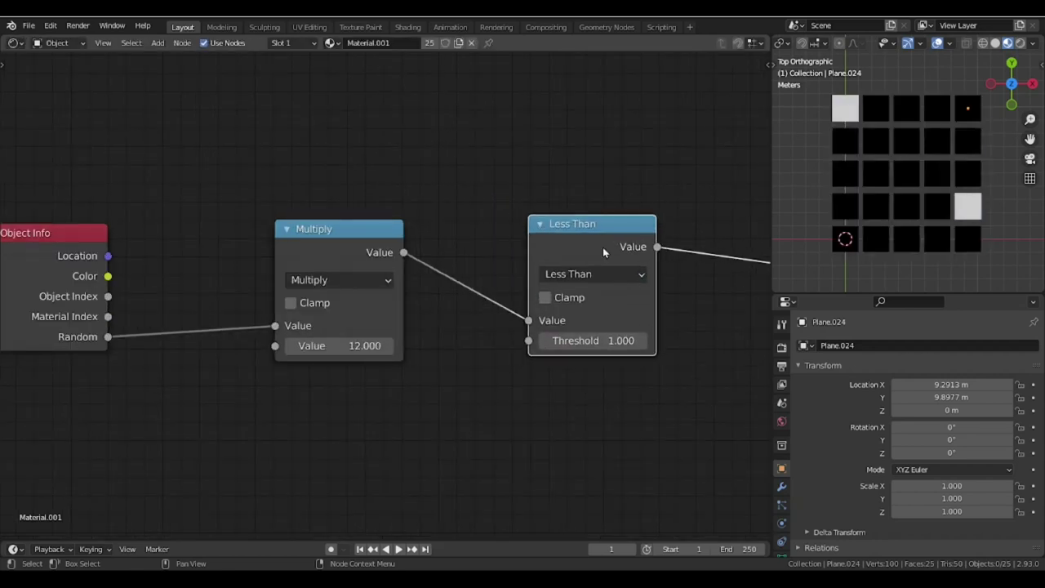
middle_click_drag(628, 287, 611, 290)
left_click_drag(602, 252, 613, 252)
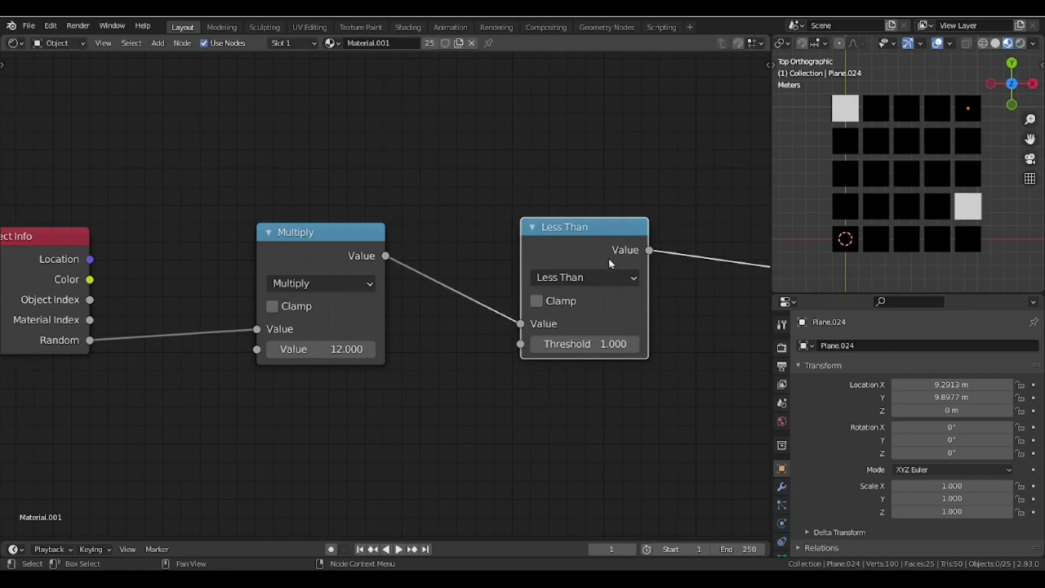
middle_click_drag(608, 263, 602, 263)
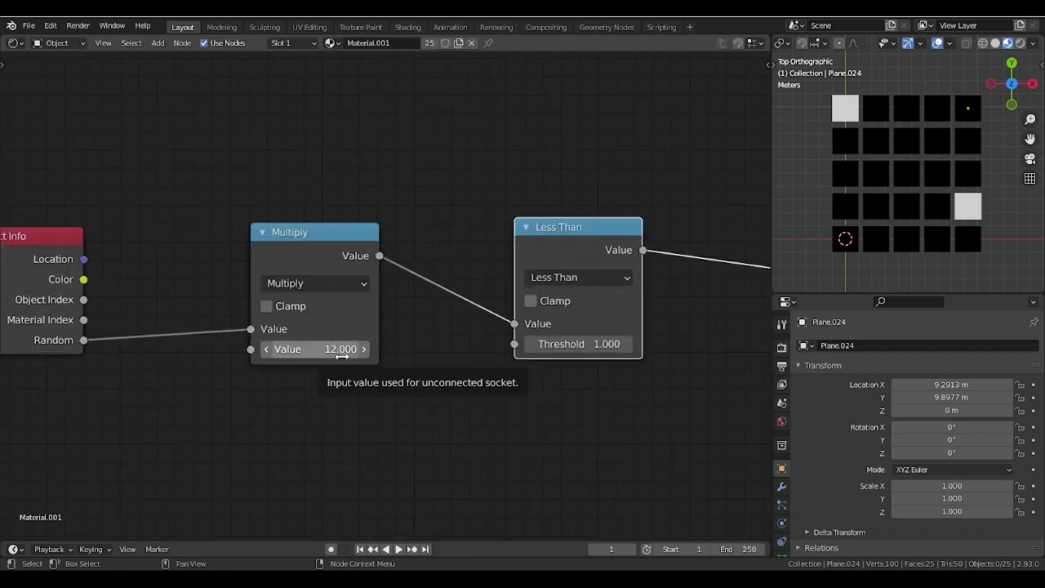
scroll(397, 313, "up", 2)
left_click_drag(577, 250, 588, 250)
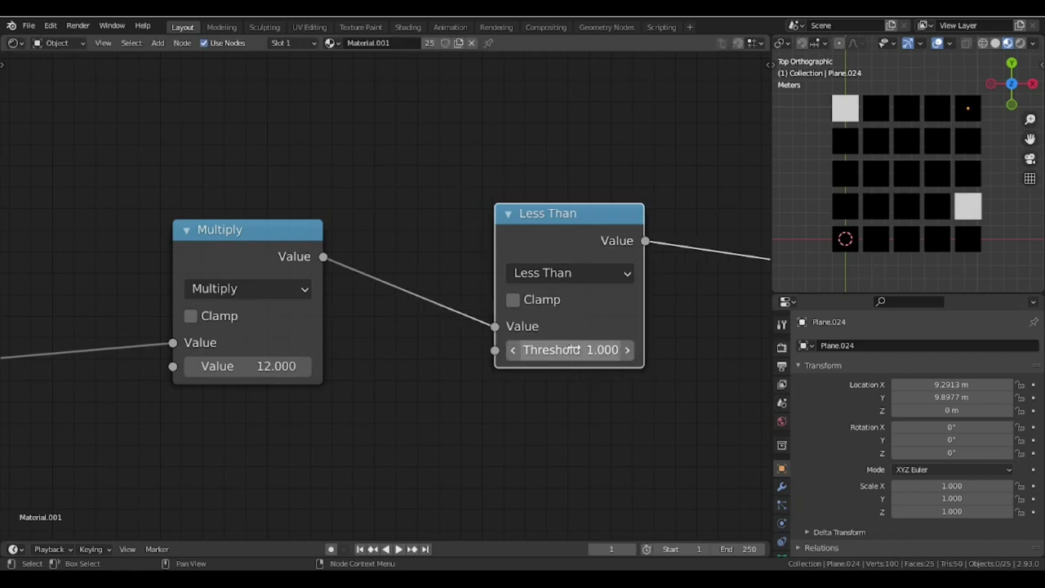
middle_click_drag(595, 396, 564, 403)
left_click_drag(560, 271, 553, 270)
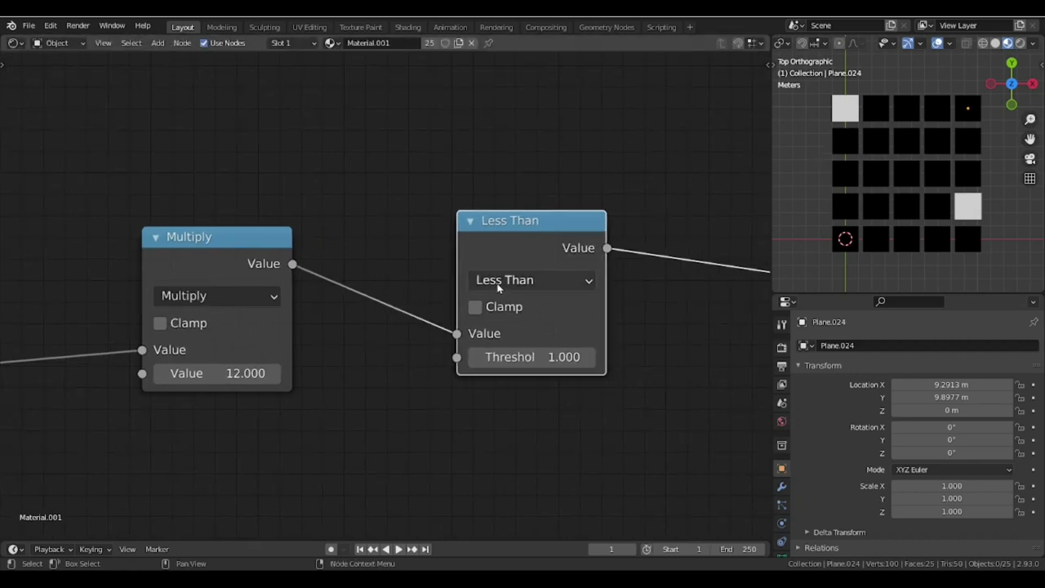
middle_click_drag(717, 303, 707, 305)
middle_click_drag(574, 337, 559, 339)
left_click_drag(547, 243, 546, 239)
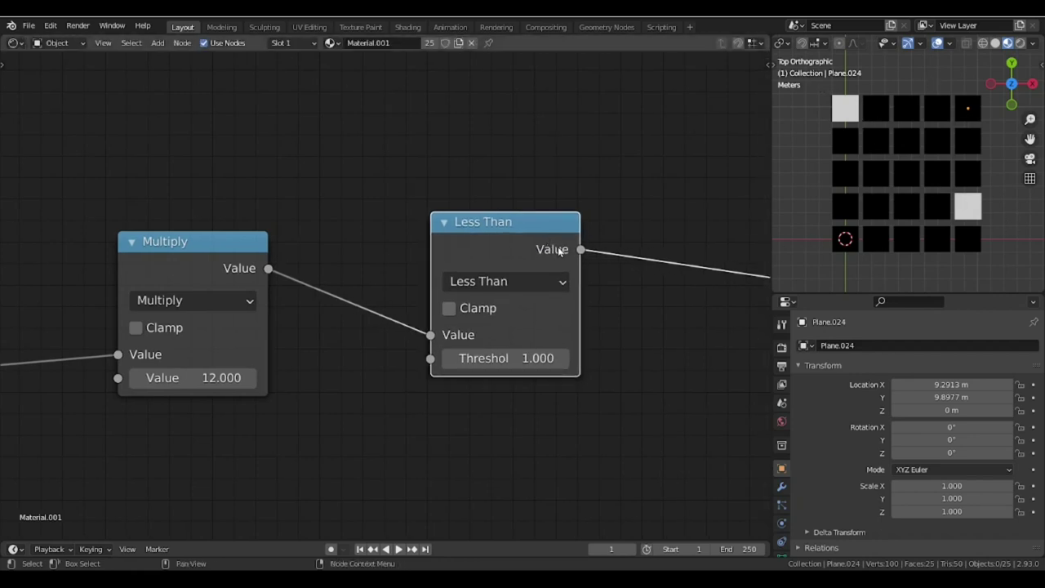
Step: Insert a MixRGB node on the link from the Less Than node and connect the Less Than value to its Fac input
scroll(618, 240, "down", 2)
key("shift+a")
left_click(617, 236)
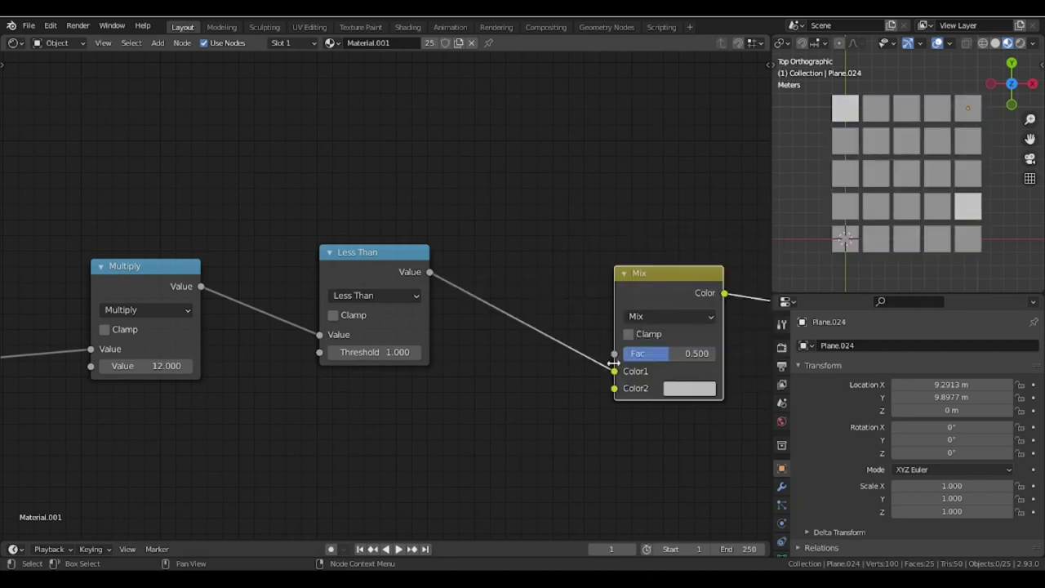
mouse_move(617, 375)
left_mouse_down()
mouse_move(583, 338)
mouse_move(614, 356)
left_mouse_up()
left_click_drag(648, 279, 670, 262)
left_click(600, 240)
Step: Set the Mix node's Color1 to red and Color2 to blue
scroll(645, 283, "down", 1)
middle_click_drag(648, 282, 602, 283)
left_click(622, 366)
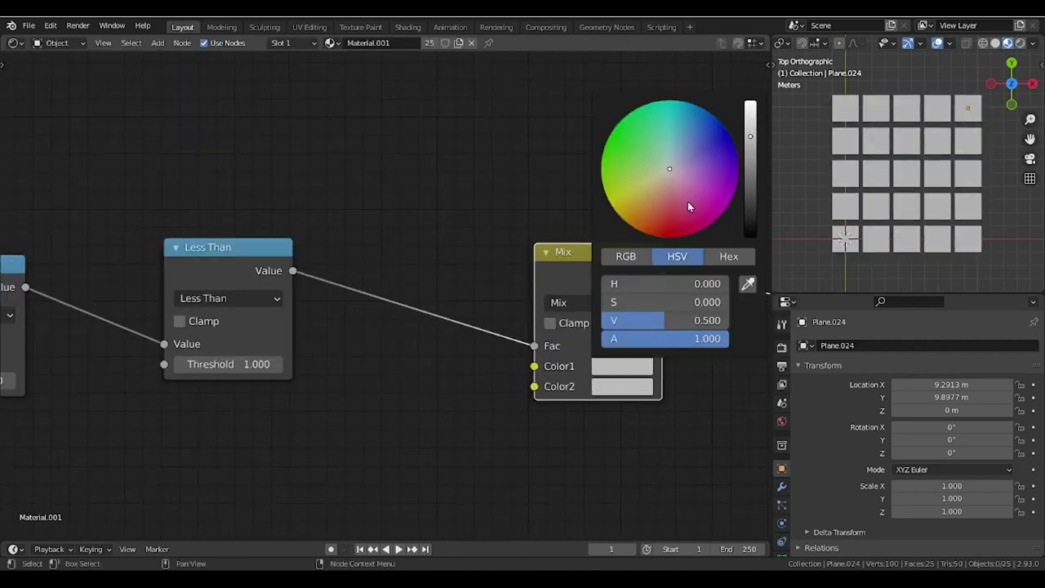
left_click_drag(688, 203, 683, 229)
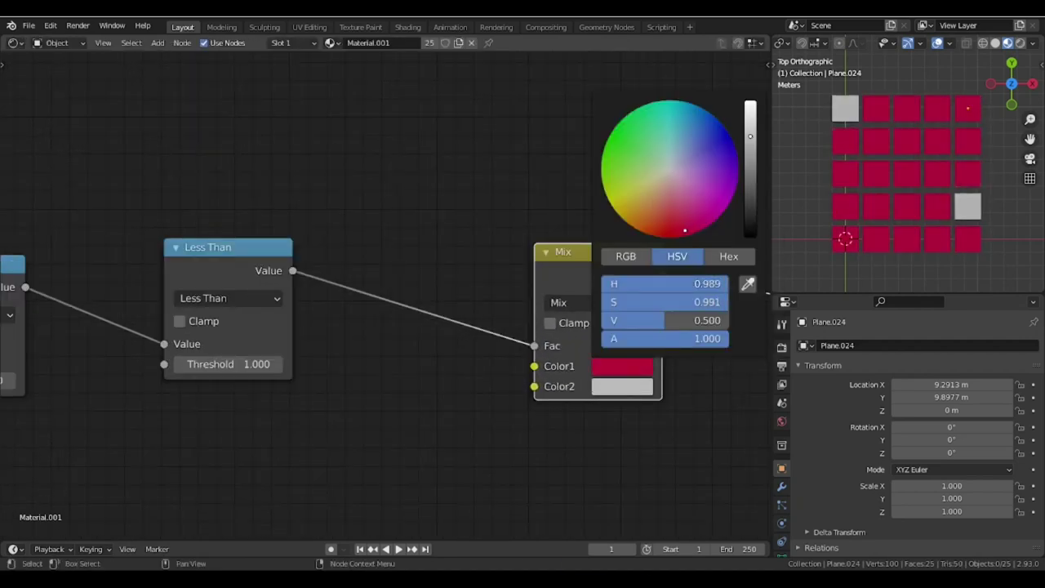
scroll(539, 335, "up", 1)
left_click(641, 393)
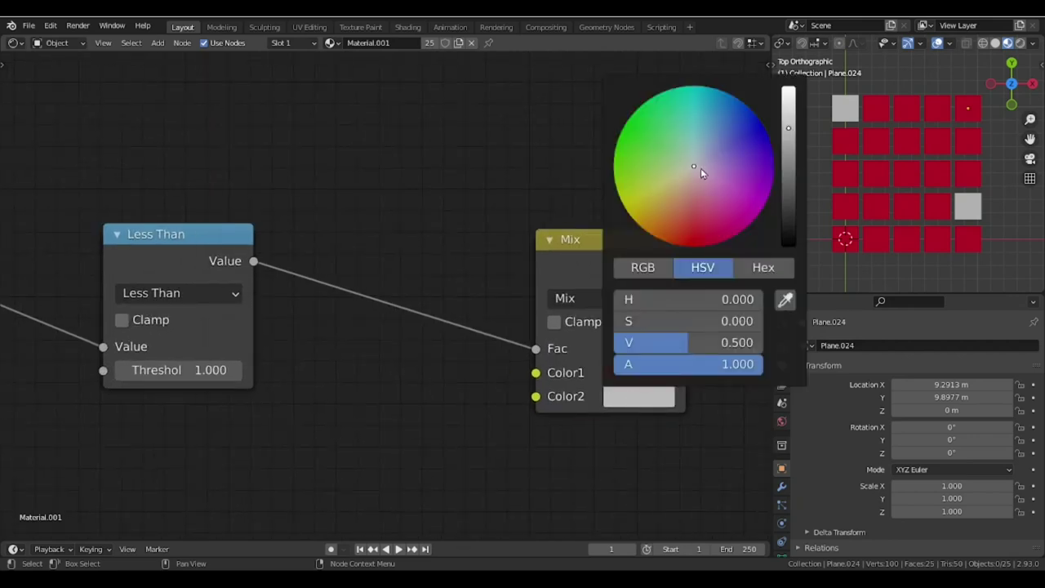
left_click(748, 112)
scroll(462, 180, "down", 3)
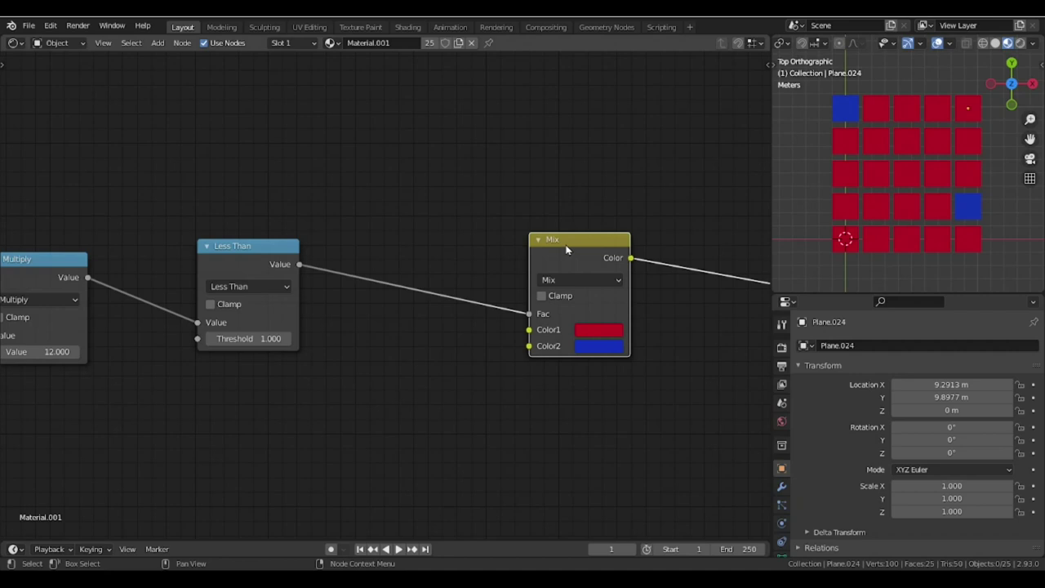
Step: Move the Less Than and Mix nodes farther away from the Multiply node to make room
left_click_drag(567, 246, 574, 237)
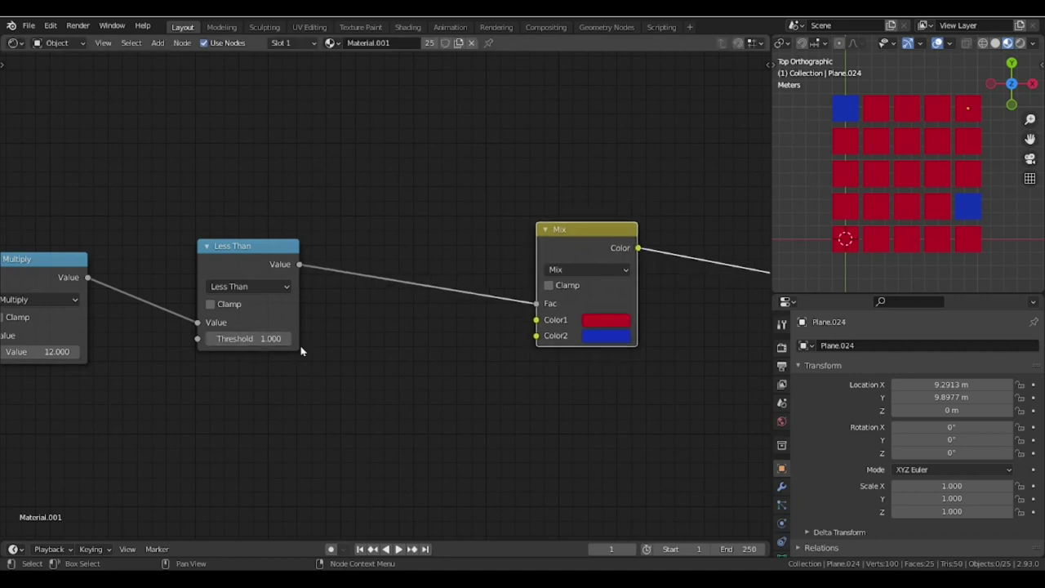
scroll(302, 348, "down", 2)
left_click_drag(101, 203, 355, 365)
left_click_drag(306, 254, 754, 221)
scroll(645, 168, "down", 1)
Step: Duplicate the Less Than and Mix pair below with its Multiply link kept, and set the copied Less Than threshold to 2
left_click_drag(263, 164, 618, 361)
middle_click_drag(618, 361, 608, 343)
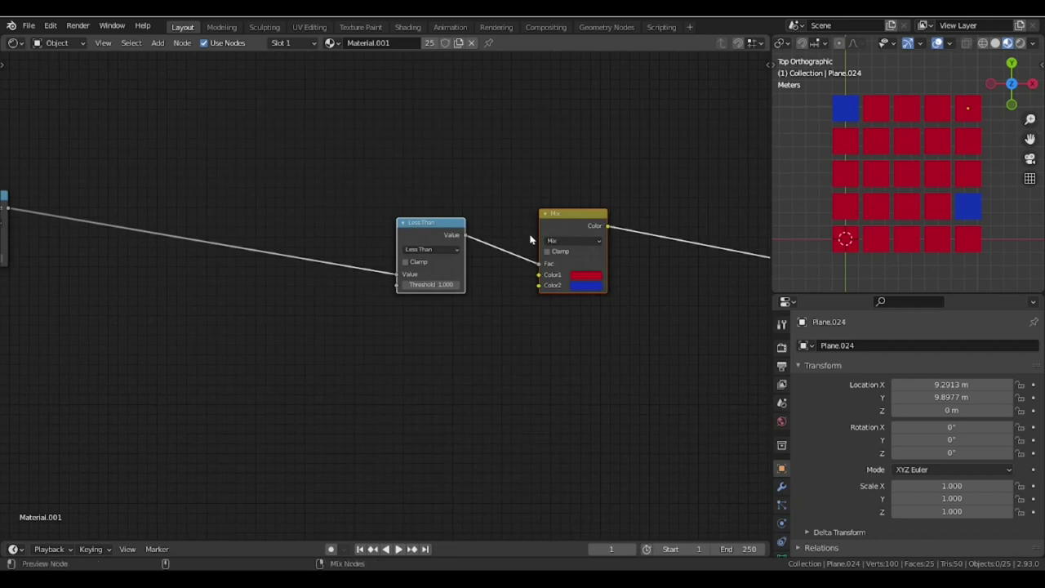
key("shift+d")
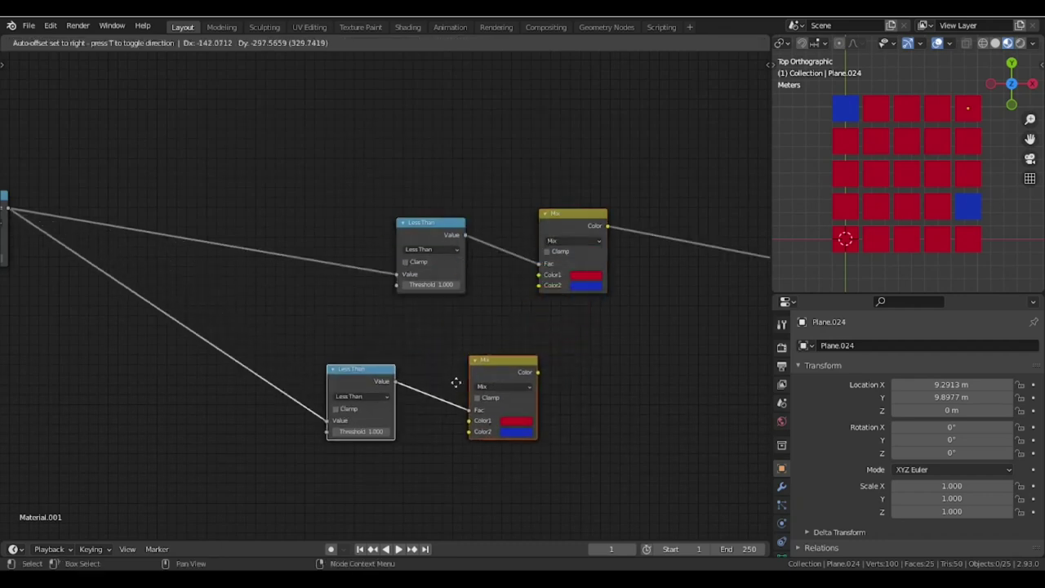
left_click(455, 409)
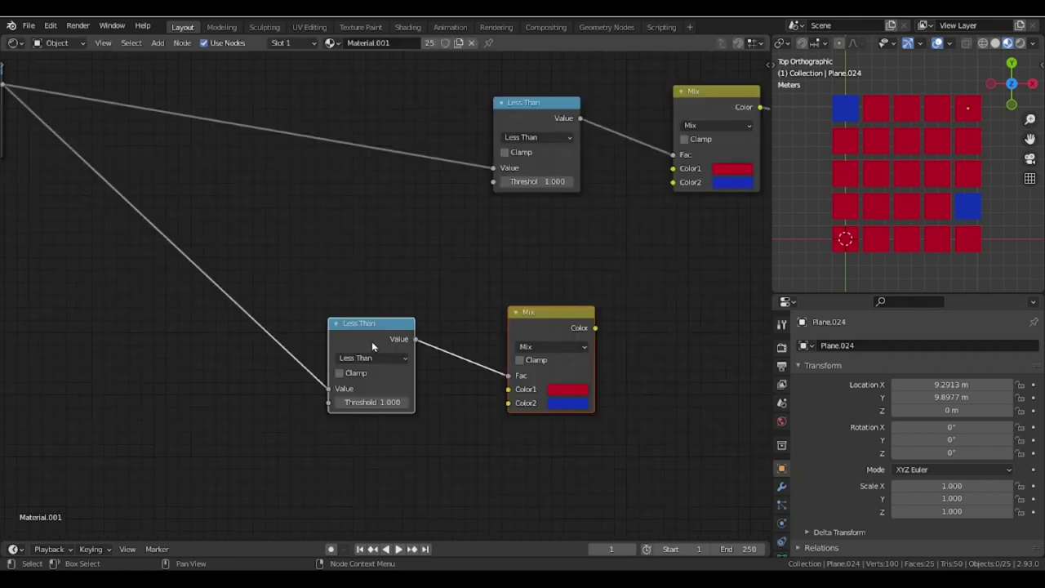
left_click_drag(372, 342, 358, 331)
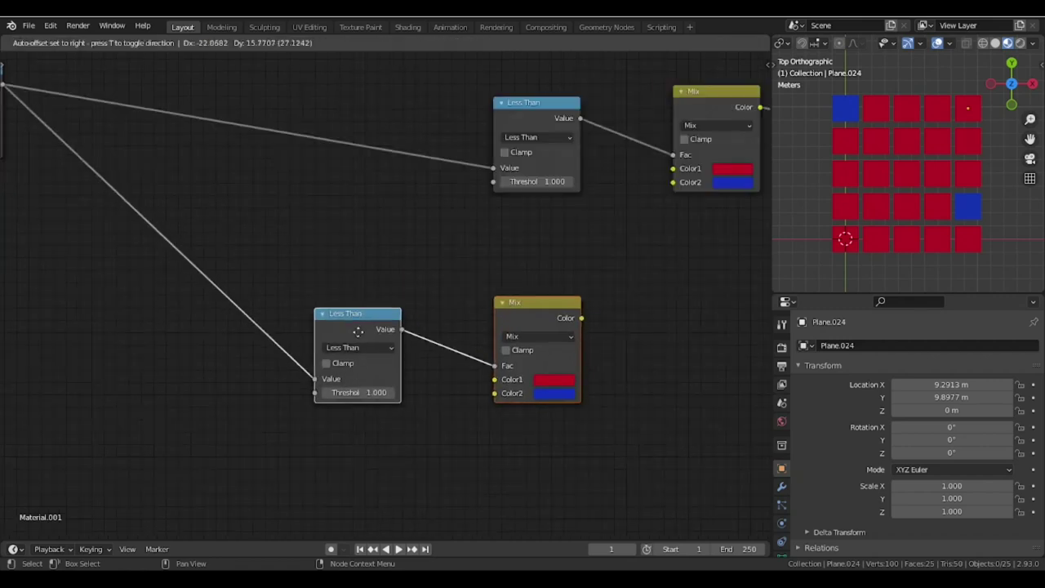
left_click(359, 390)
type("2")
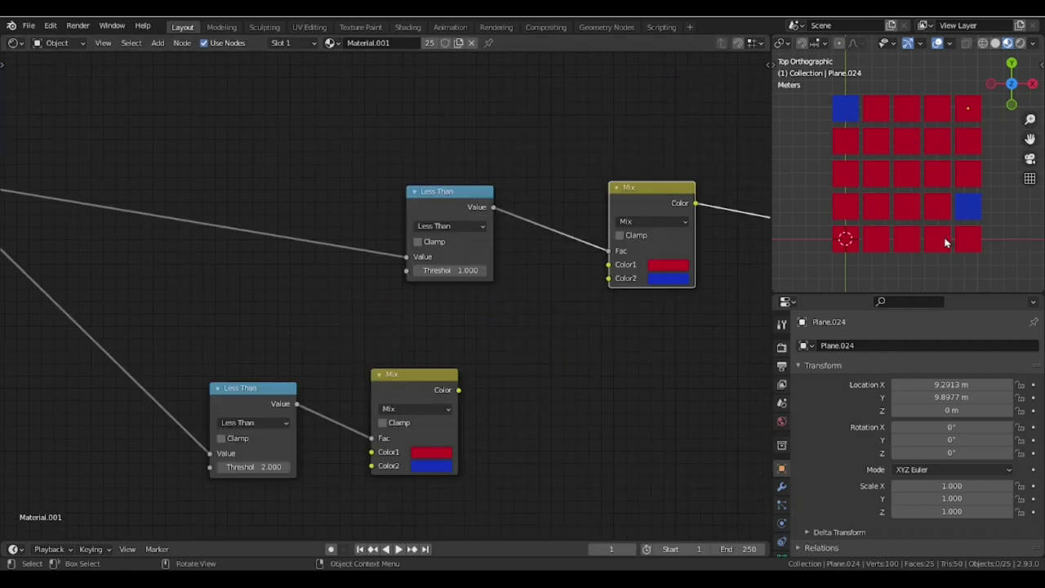
Step: Connect the lower Mix node's Color output to Color1 of the upper Mix node
left_click_drag(643, 268, 653, 270)
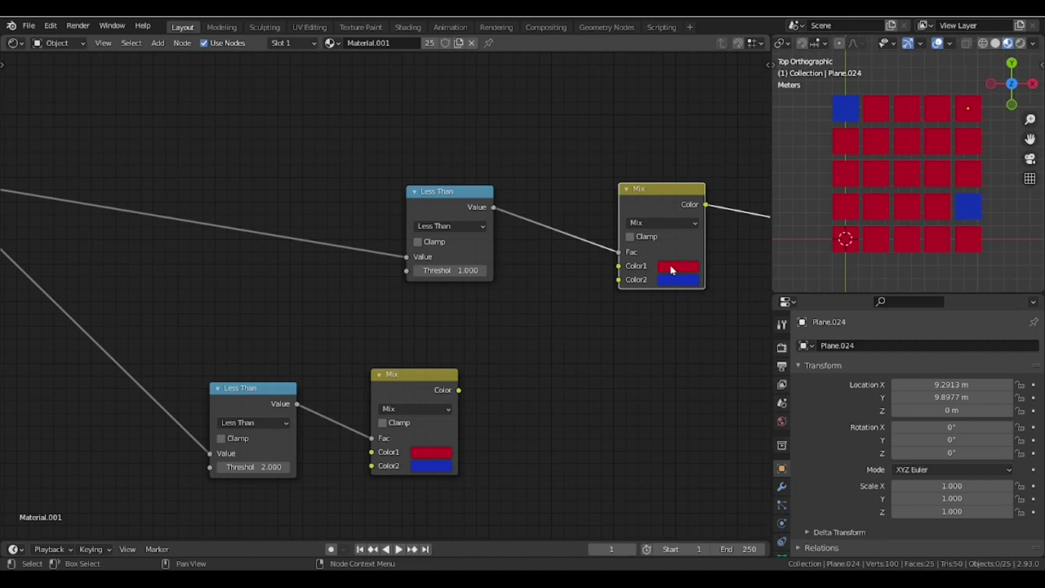
middle_click_drag(459, 394, 455, 384)
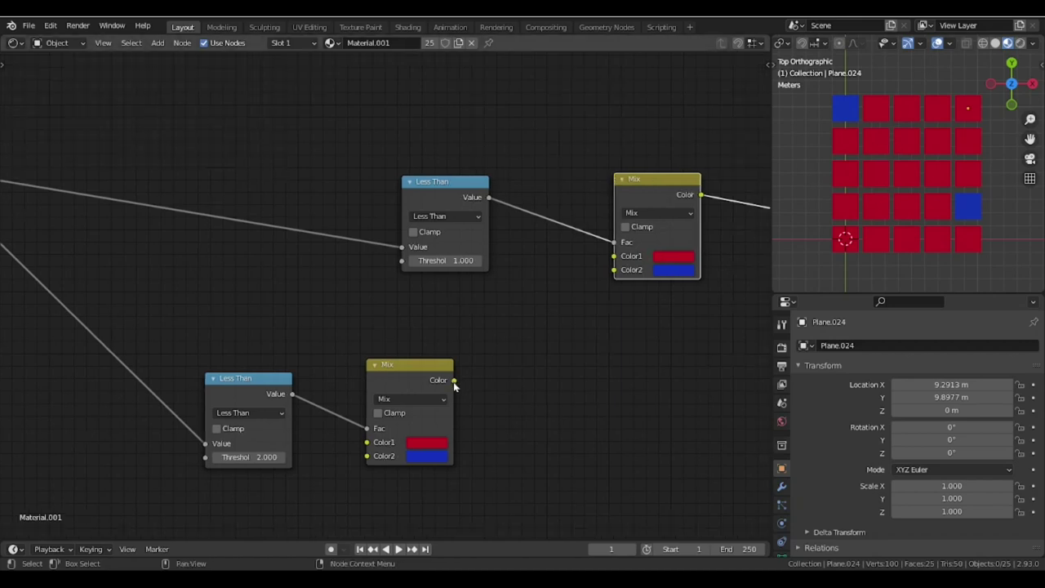
left_click_drag(454, 381, 581, 288)
left_click_drag(613, 261, 613, 259)
Step: Set the lower Mix node's Color1 to green and Color2 to orange
left_click(491, 408)
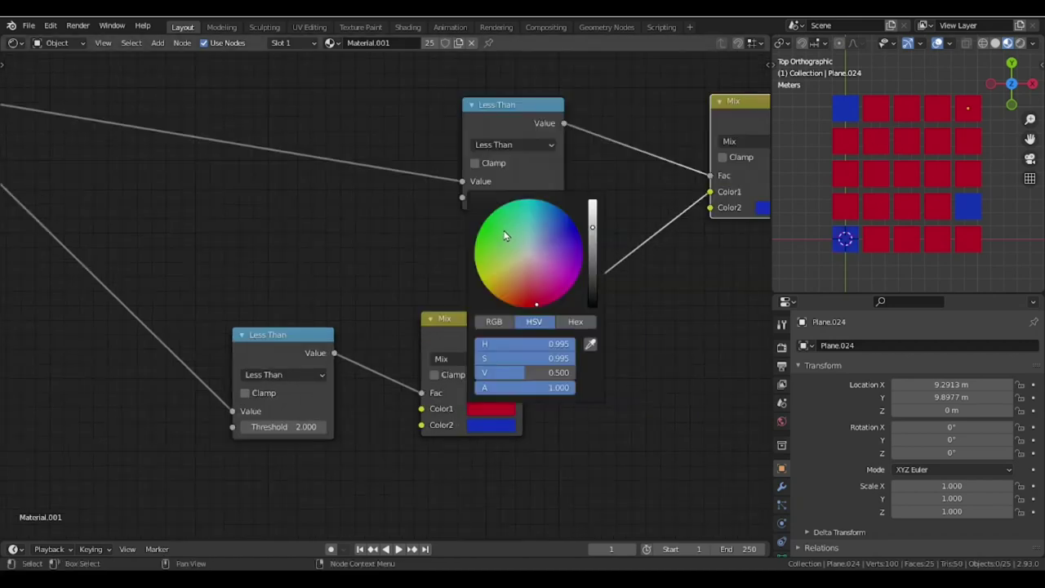
left_click(506, 235)
left_click(482, 429)
left_click(534, 229)
left_click(589, 360)
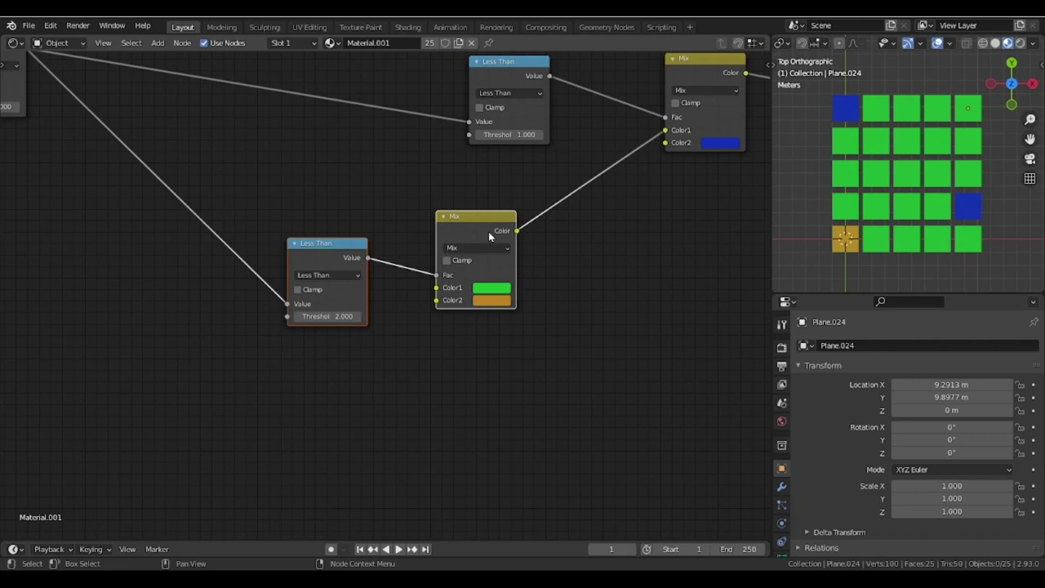
Step: Duplicate the lower Less Than and Mix pair with a threshold of 3 and link its Color output to Color1 of the Mix above
left_click_drag(489, 231, 490, 223)
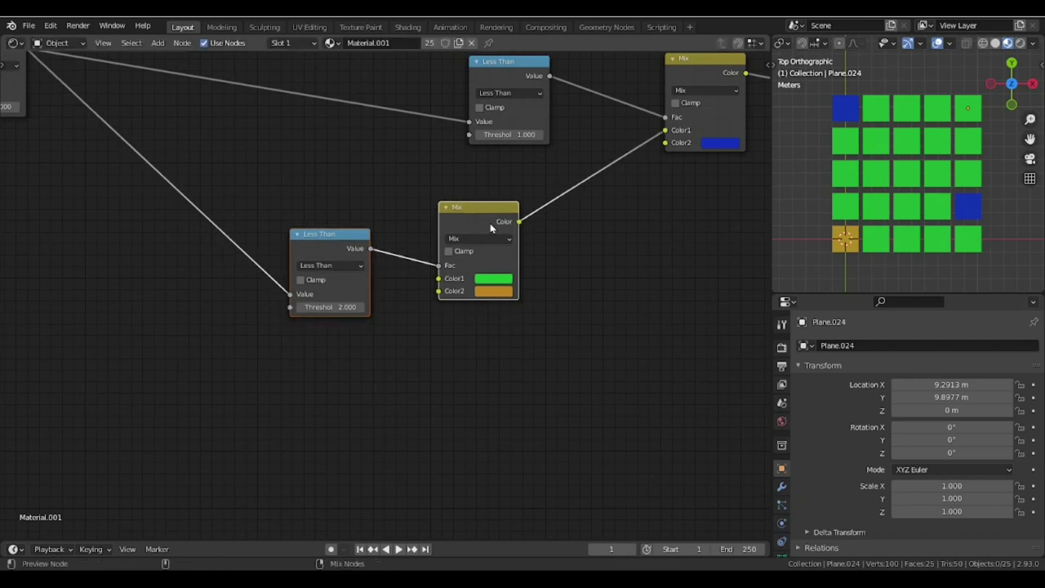
key("shift+d")
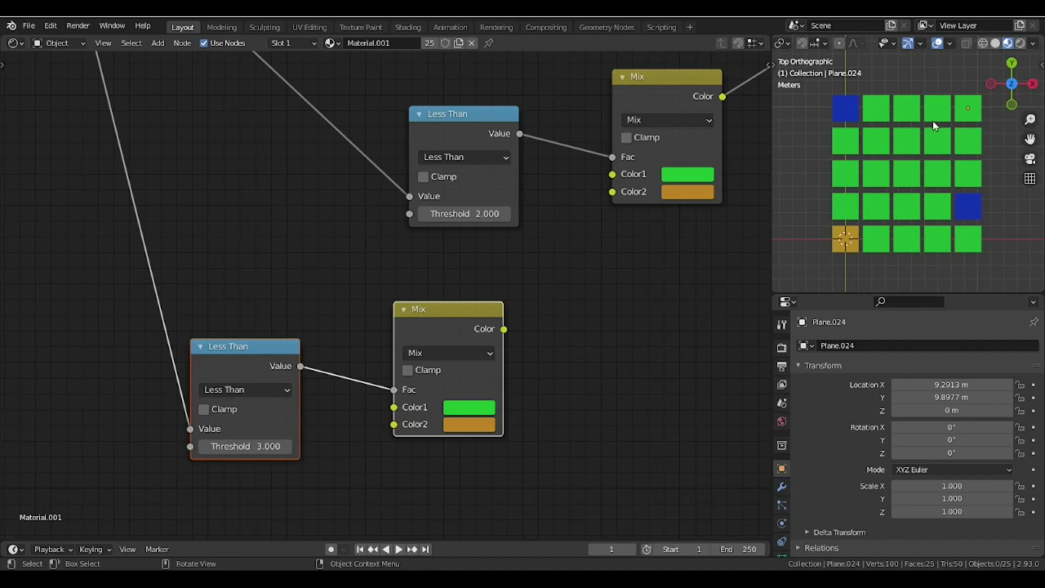
left_click_drag(483, 330, 575, 256)
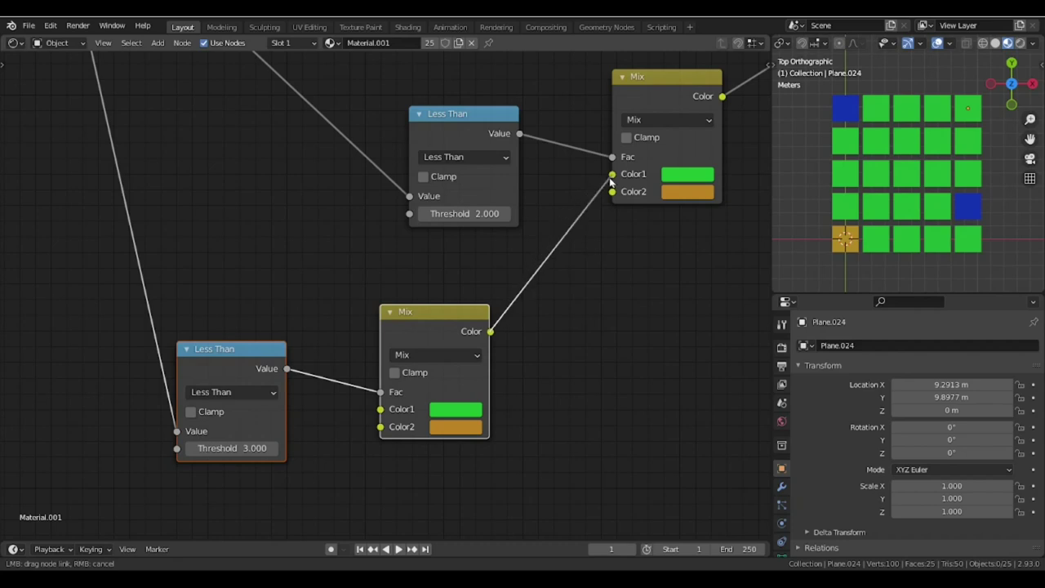
left_click_drag(610, 181, 612, 176)
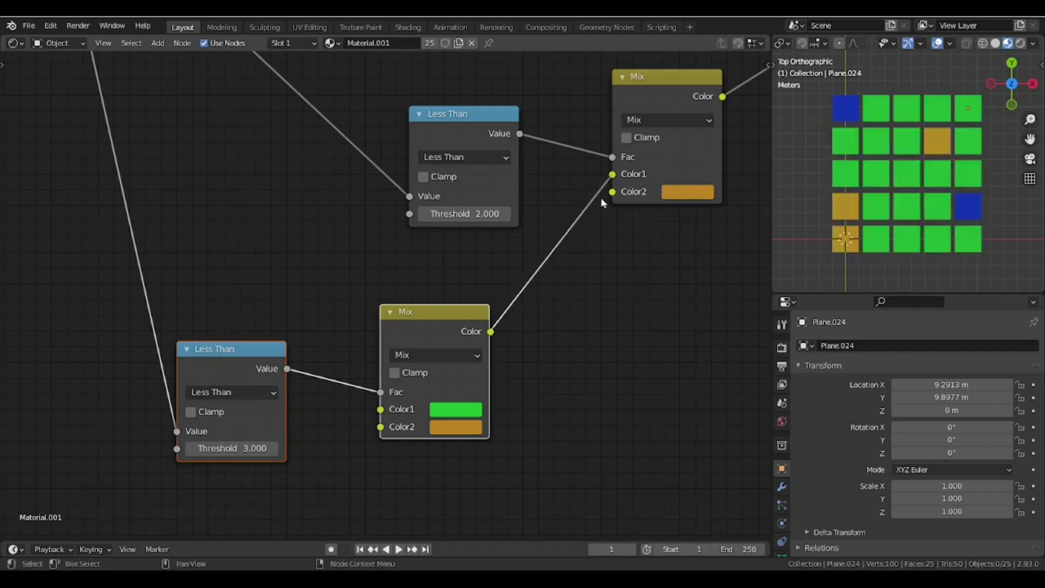
left_click_drag(457, 328, 469, 328)
Step: Set Color2 of the Mix node fed by the threshold 3 Less Than node to red
middle_click_drag(469, 328, 497, 300)
scroll(498, 304, "up", 2)
left_click(500, 417)
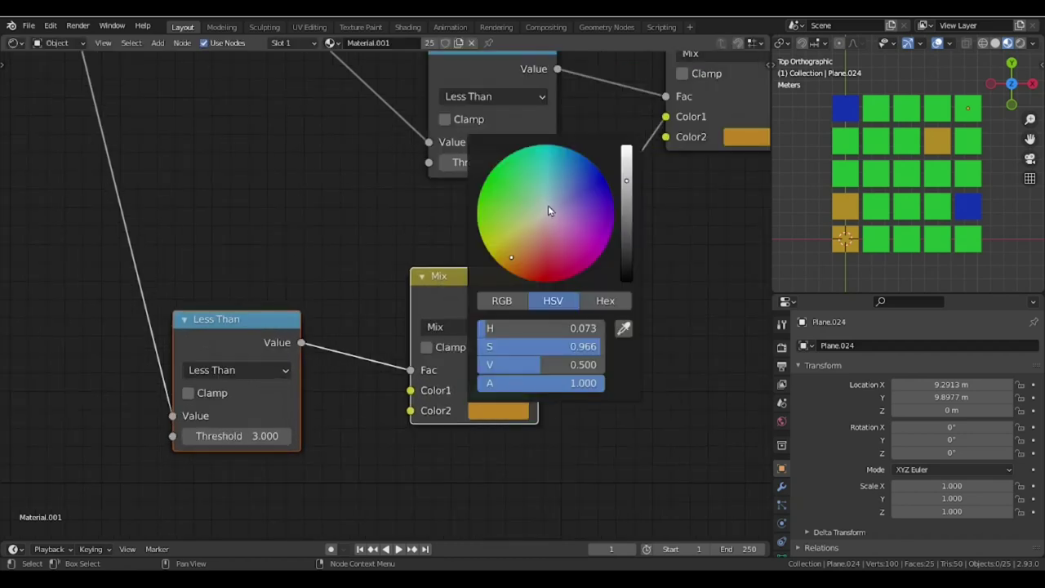
left_click_drag(560, 256, 547, 272)
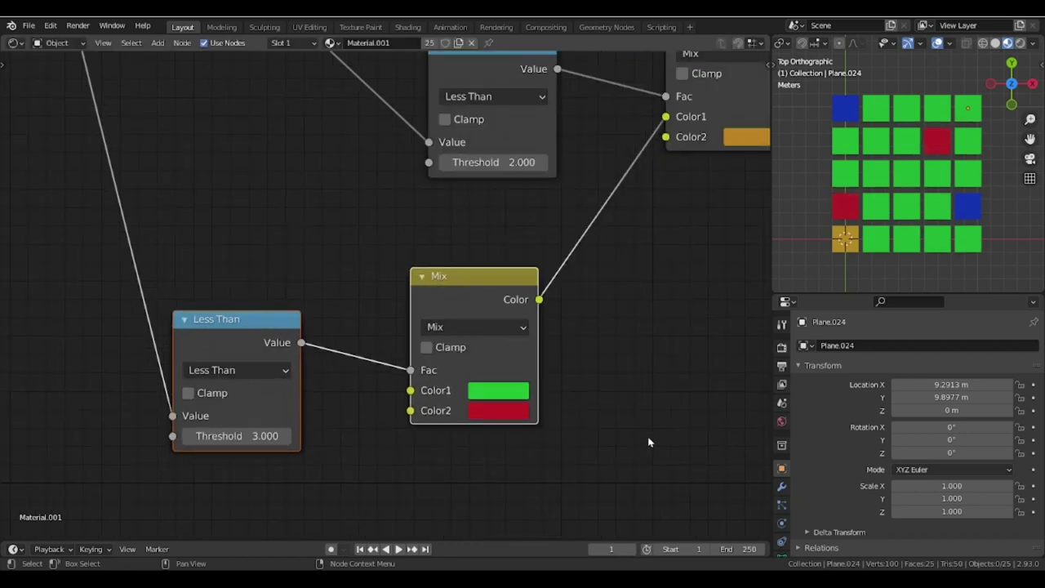
Step: Duplicate the threshold 3 Less Than and Mix pair below and feed the copy, recoloured light green and light blue, into Color1 of the Mix above
scroll(572, 359, "down", 3)
left_click_drag(253, 189, 489, 305)
key("shift+d")
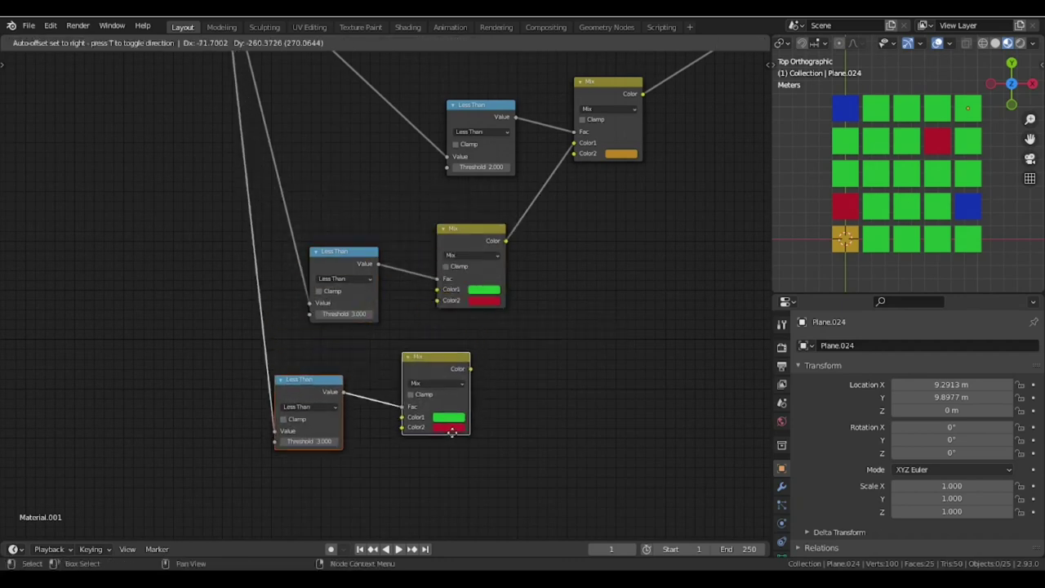
left_click(450, 431)
scroll(299, 330, "up", 1)
scroll(463, 396, "up", 2)
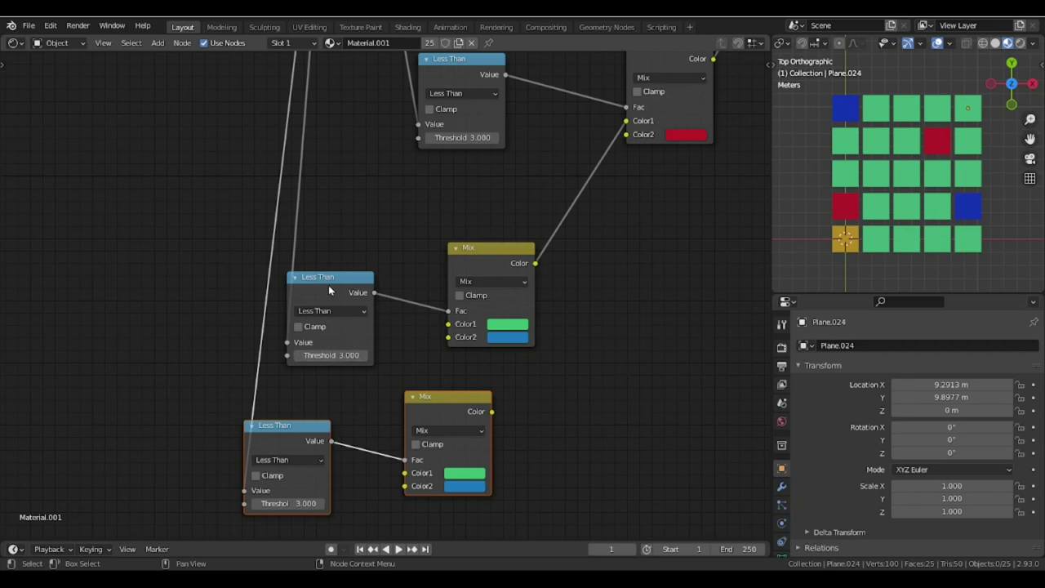
Step: Reposition the Less Than node beside the light green and light blue Mix and set its threshold to 4
left_click_drag(330, 291, 349, 271)
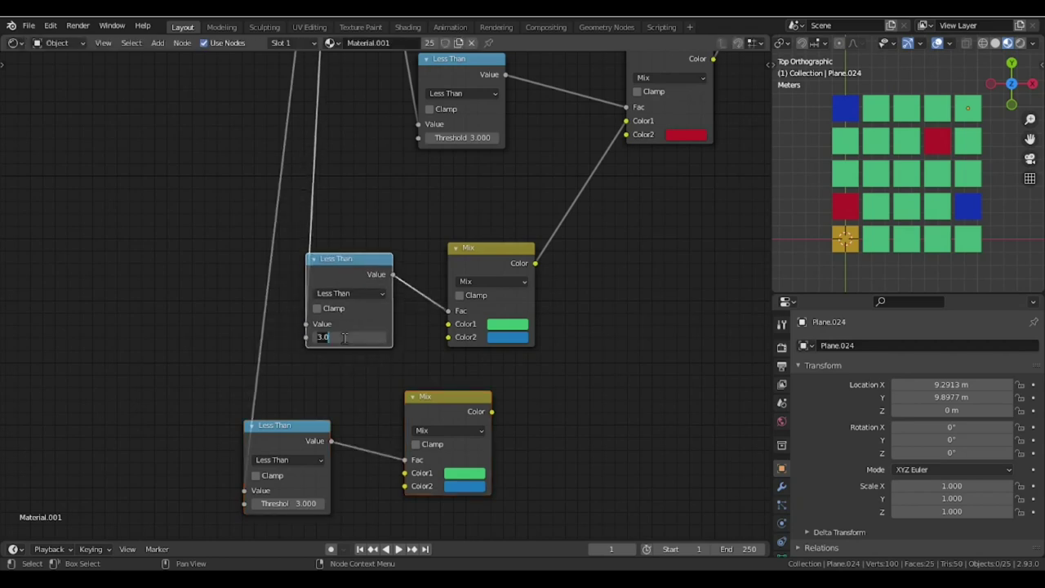
type("4")
key("Return")
Step: Move the topmost Less Than node with threshold 1 closer to the Multiply node
scroll(417, 245, "down", 1)
middle_click_drag(473, 162, 450, 316)
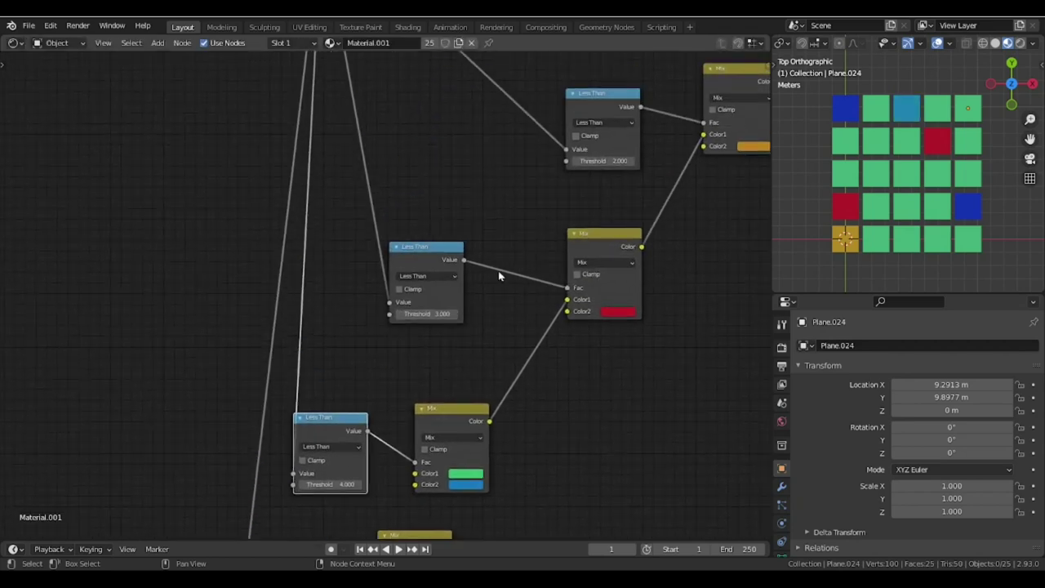
middle_click_drag(521, 232, 454, 342)
middle_click_drag(598, 139, 521, 254)
left_click_drag(625, 174, 477, 176)
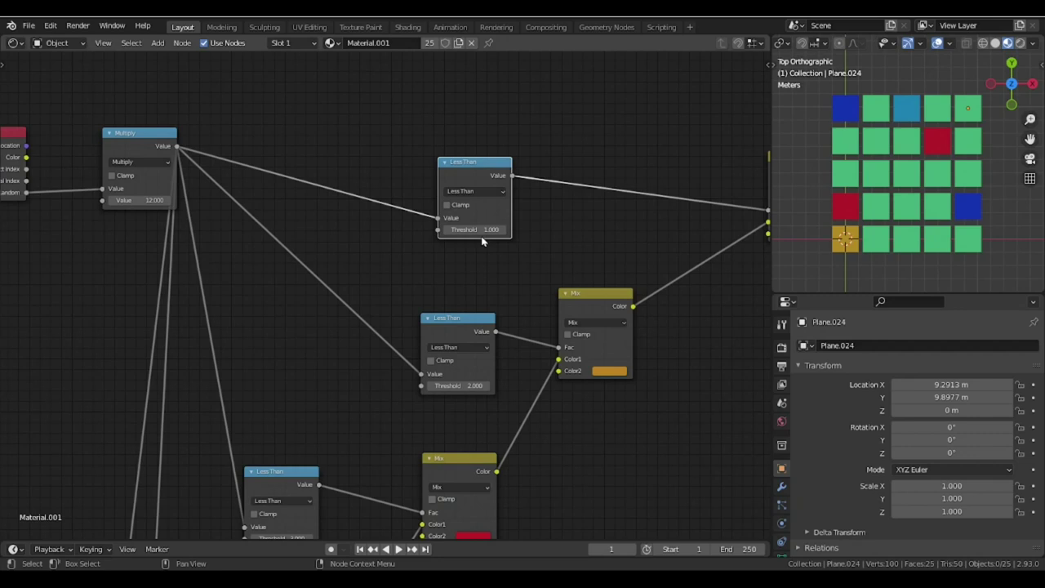
Step: Reposition the Less Than nodes with thresholds 2 and 3 beside their Mix nodes
middle_click_drag(521, 297, 525, 210)
left_click_drag(472, 240, 372, 224)
middle_click_drag(319, 388, 357, 307)
left_click_drag(337, 315, 387, 286)
middle_click_drag(253, 440, 408, 279)
left_click(384, 310)
scroll(397, 389, "up", 1)
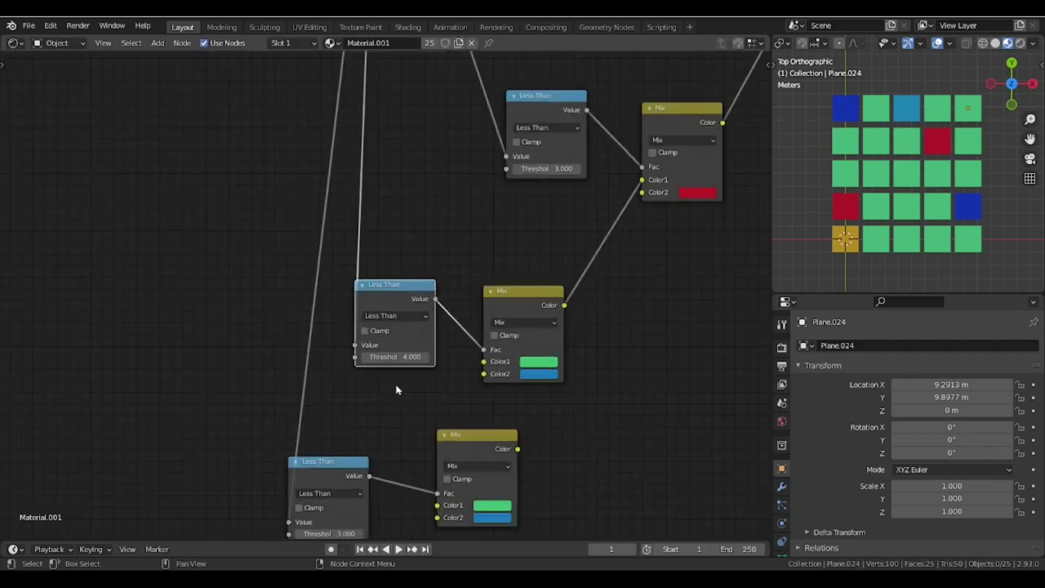
Step: Set the copied Less Than node's threshold to 5 and feed its Mix, with Color1 recoloured orange-red, into Color1 of the Mix above
middle_click_drag(397, 389, 387, 363)
left_click_drag(356, 382, 232, 331)
key("Return")
left_click_drag(507, 333, 351, 330)
left_click_drag(395, 342, 443, 298)
left_click_drag(510, 257, 515, 252)
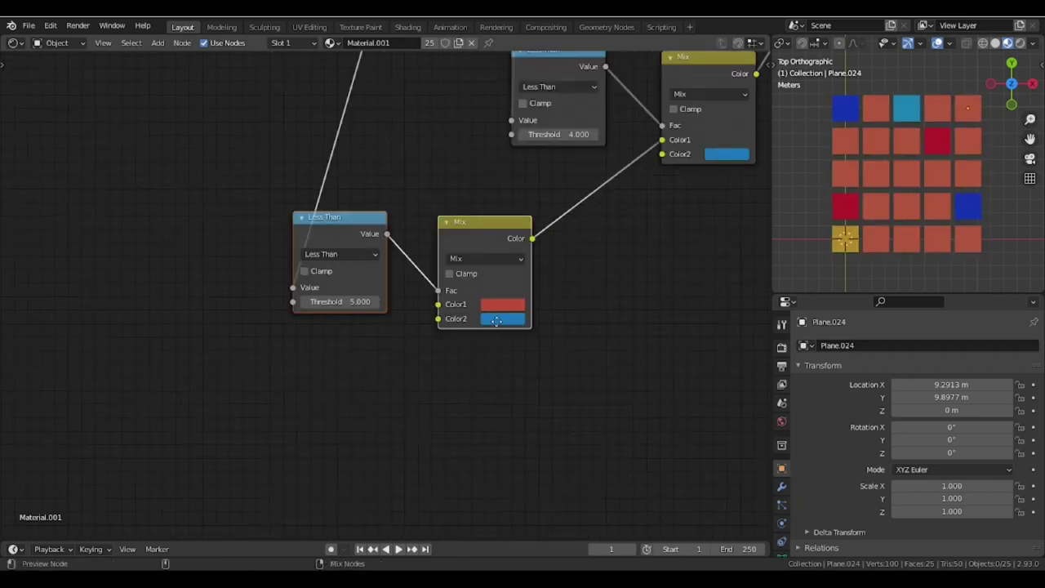
Step: Extend the chain with duplicated Less Than and Mix pairs for thresholds 6 to 10, recolouring the Mix nodes
key("ctrl+shift+d")
left_click(351, 502)
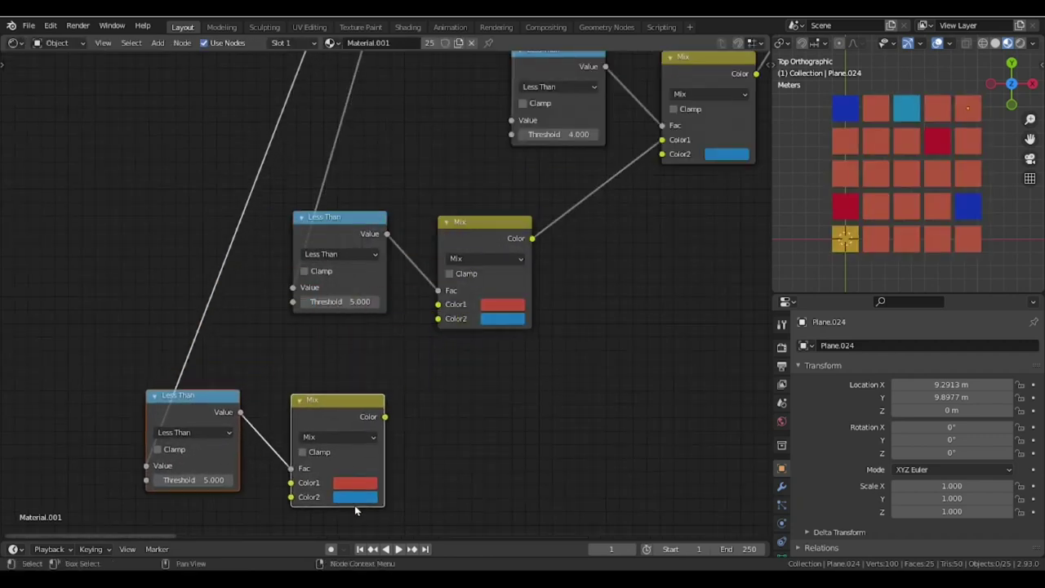
middle_click_drag(354, 506, 433, 406)
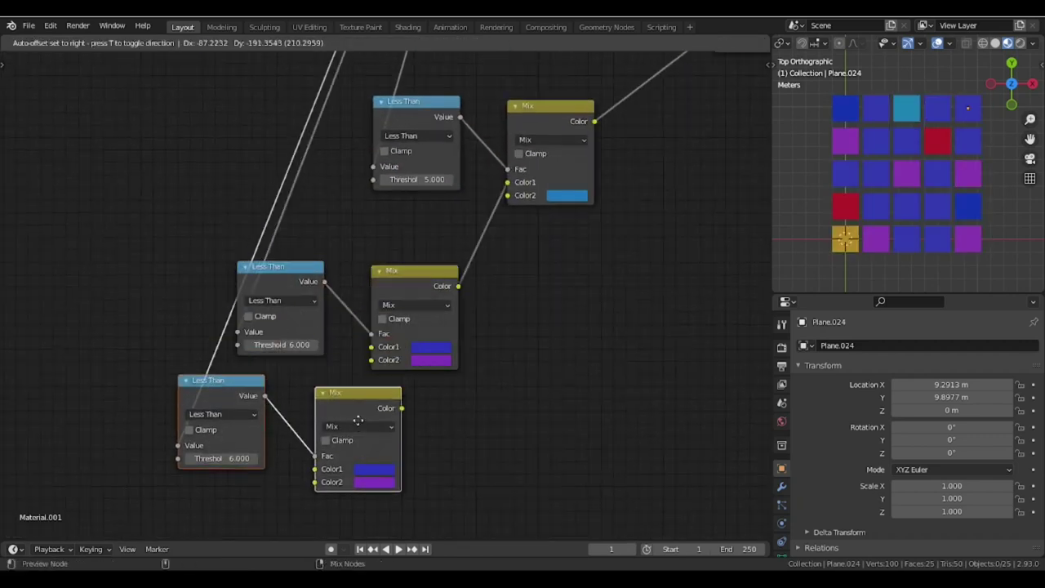
left_click(306, 454)
scroll(306, 454, "up", 2)
left_click_drag(404, 360, 431, 243)
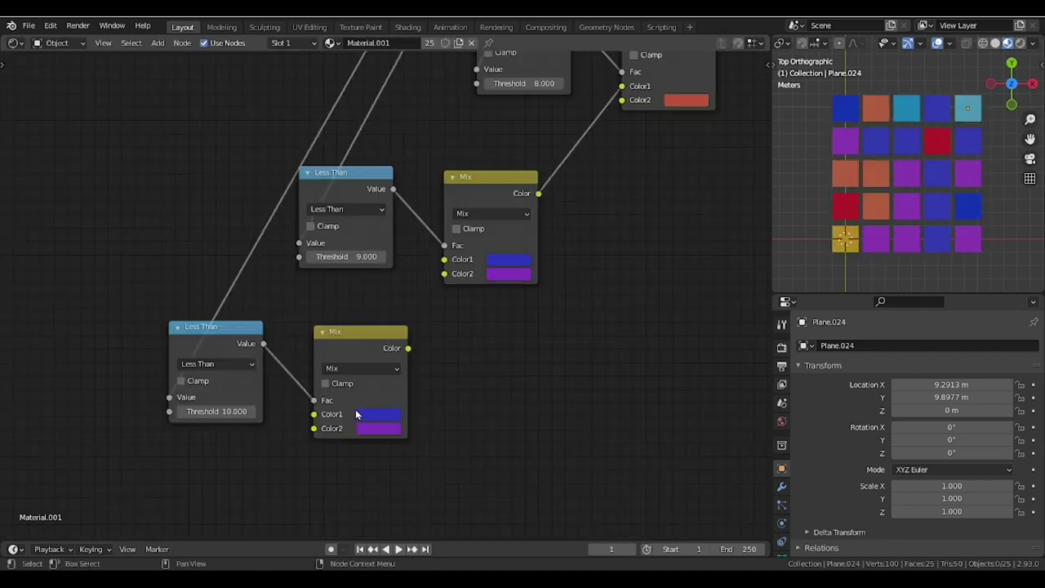
Step: Move the threshold 10 Less Than and Mix pair slightly away from the threshold 9 pair
left_click_drag(203, 300, 356, 381)
key("g")
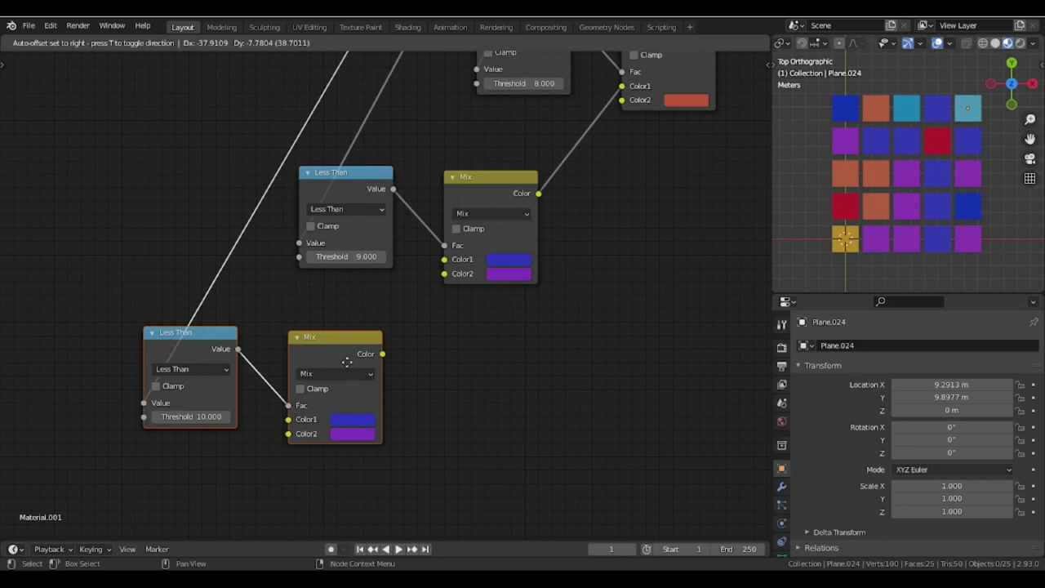
left_click(347, 364)
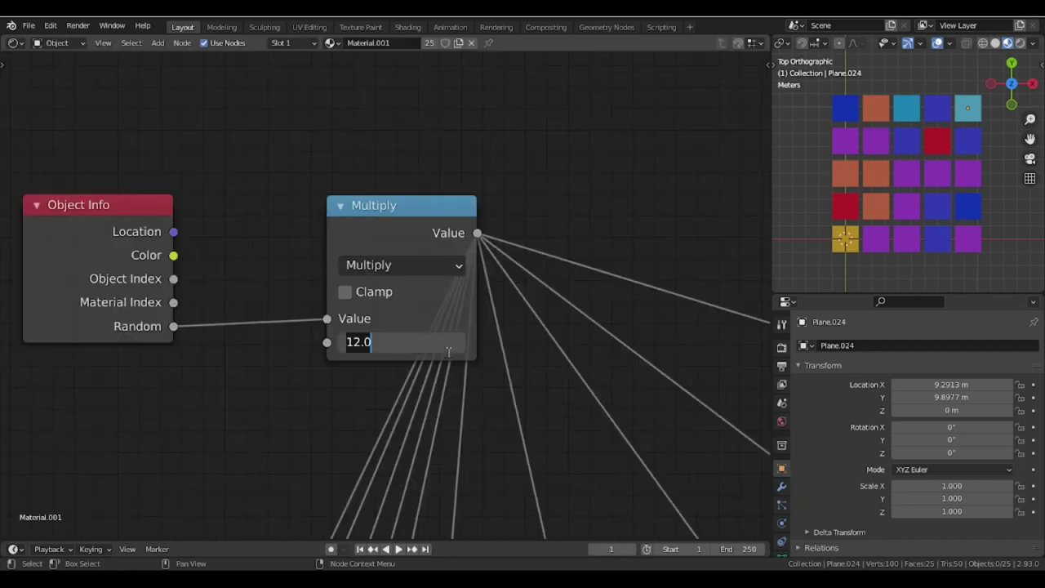
Step: Set the Multiply node's value to 10
key("Return")
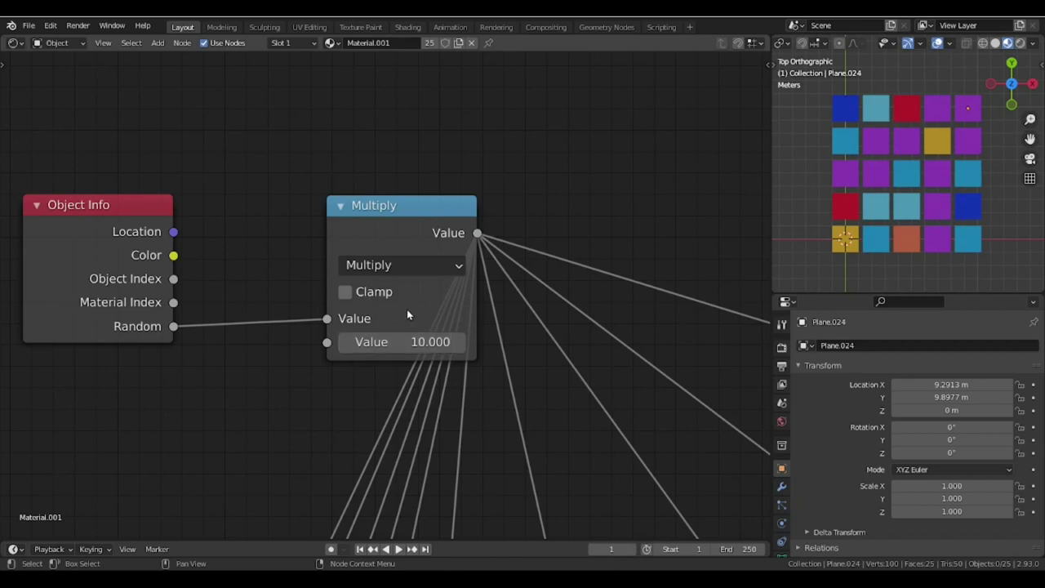
scroll(466, 397, "down", 7)
scroll(472, 427, "down", 3)
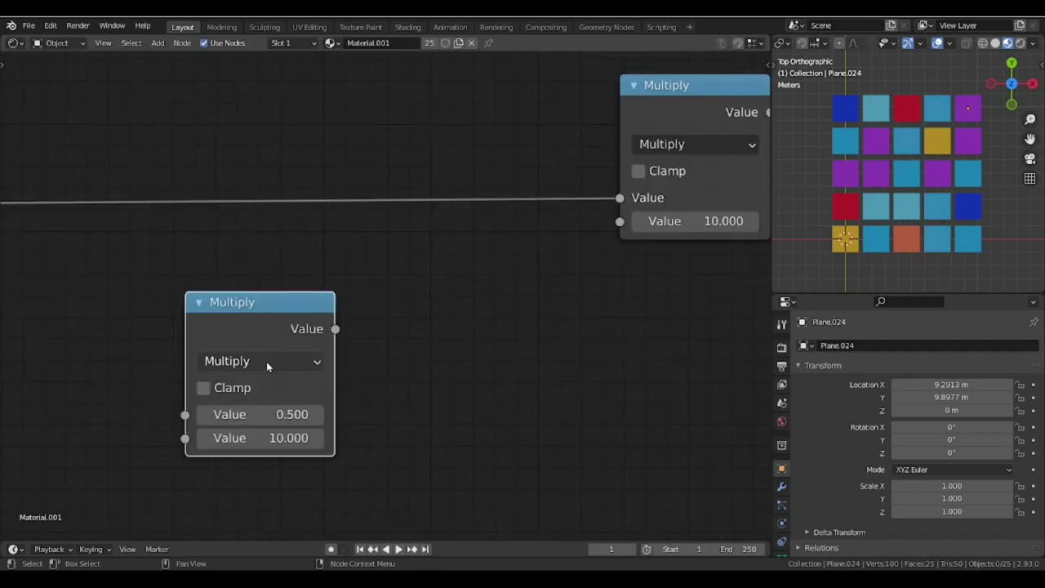
Step: Change the duplicated Multiply node's operation to Snap and link its output to the second value of the original Multiply
left_click(266, 361)
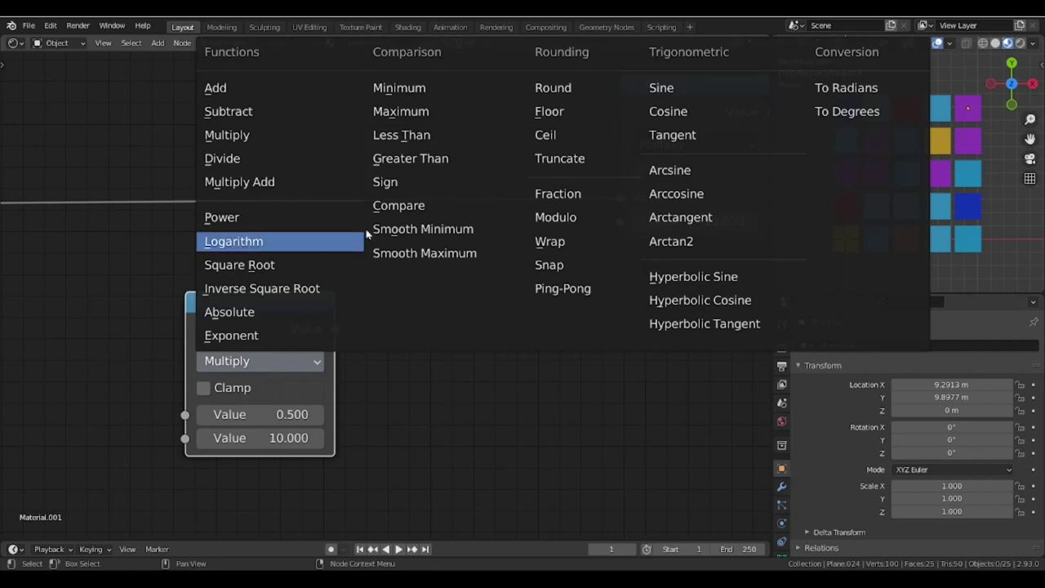
left_click(557, 267)
left_click(567, 246)
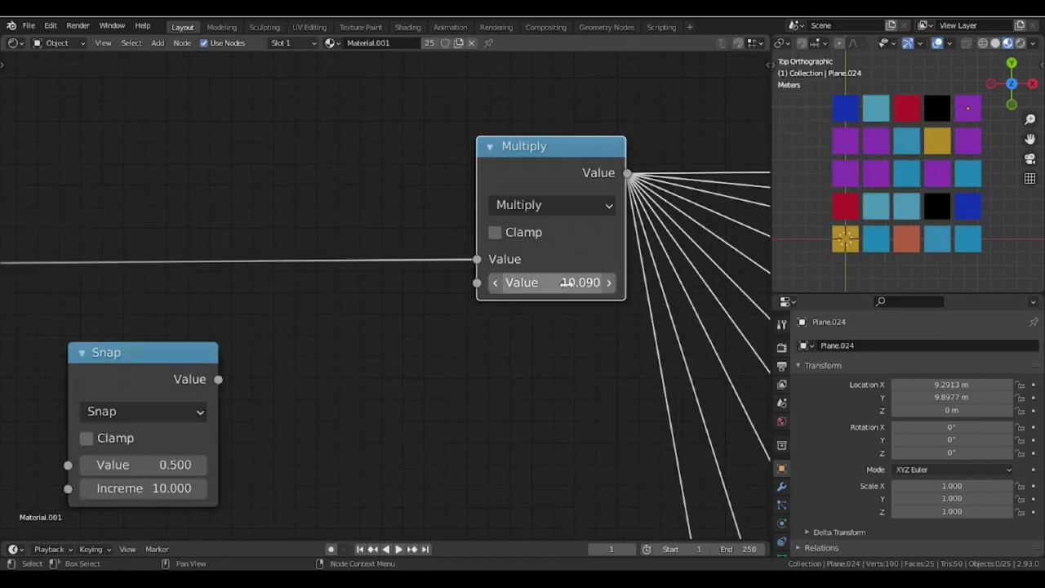
scroll(329, 361, "down", 1)
left_click_drag(254, 361, 329, 360)
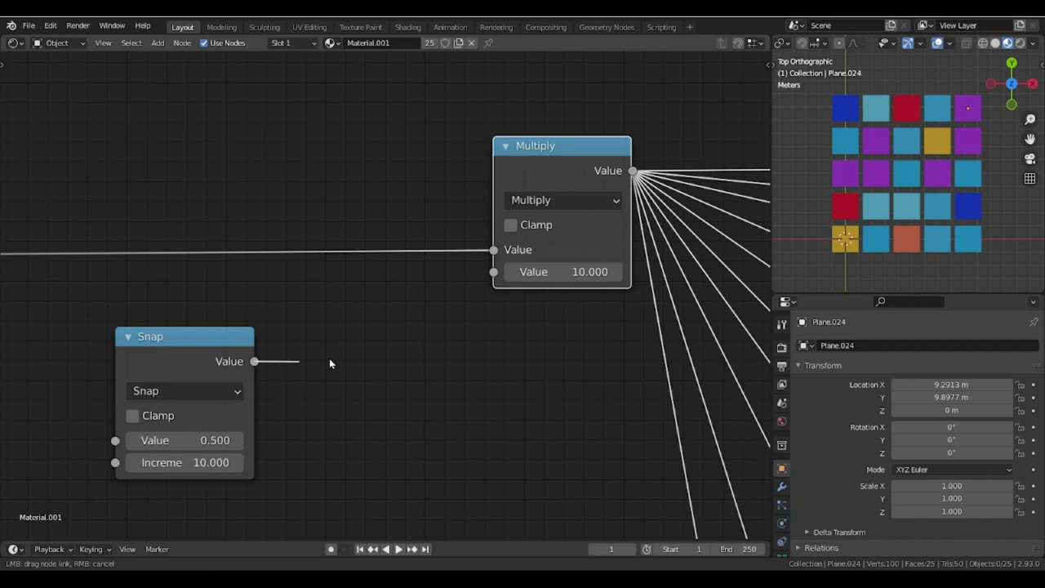
left_click_drag(495, 279, 495, 277)
Step: Set the Snap node's increment to 1
middle_click_drag(255, 449, 519, 413)
scroll(519, 414, "up", 1)
double_click(447, 421)
type("1")
key("Return")
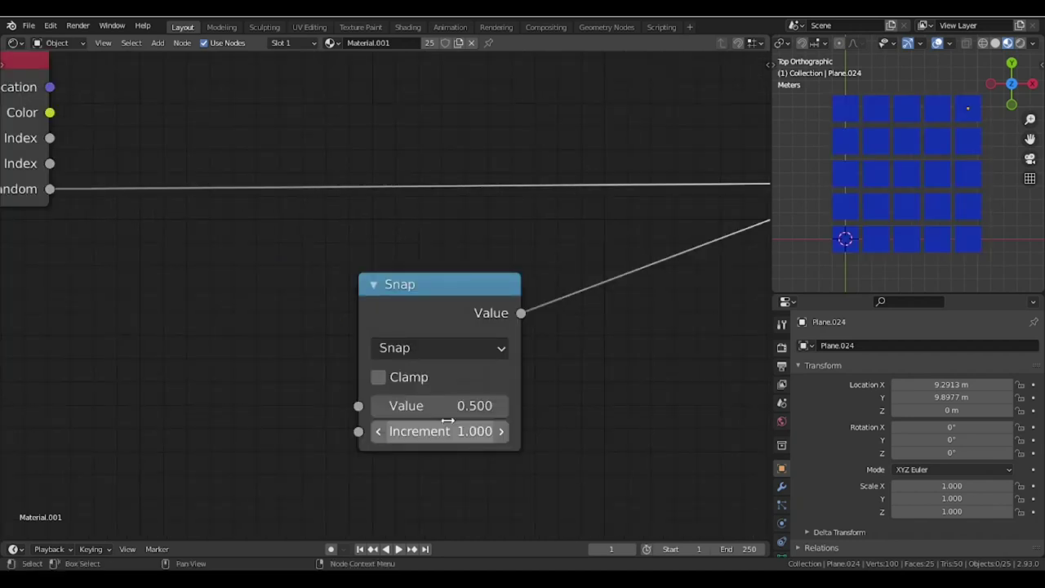
Step: Vary the Snap node's value up to about 3.1 to test how the plane colours change
middle_click_drag(446, 437, 490, 428)
scroll(490, 428, "down", 1)
left_click_drag(486, 405, 515, 404)
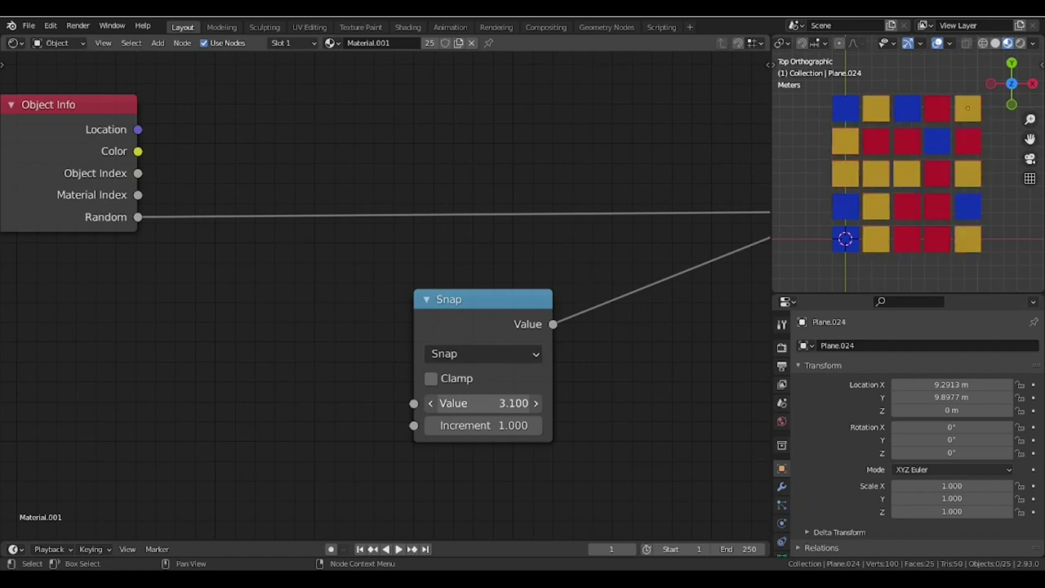
Step: Group the Snap, Multiply, Less Than and Mix nodes into one node group, leaving Object Info and the shader outside
scroll(338, 316, "down", 4)
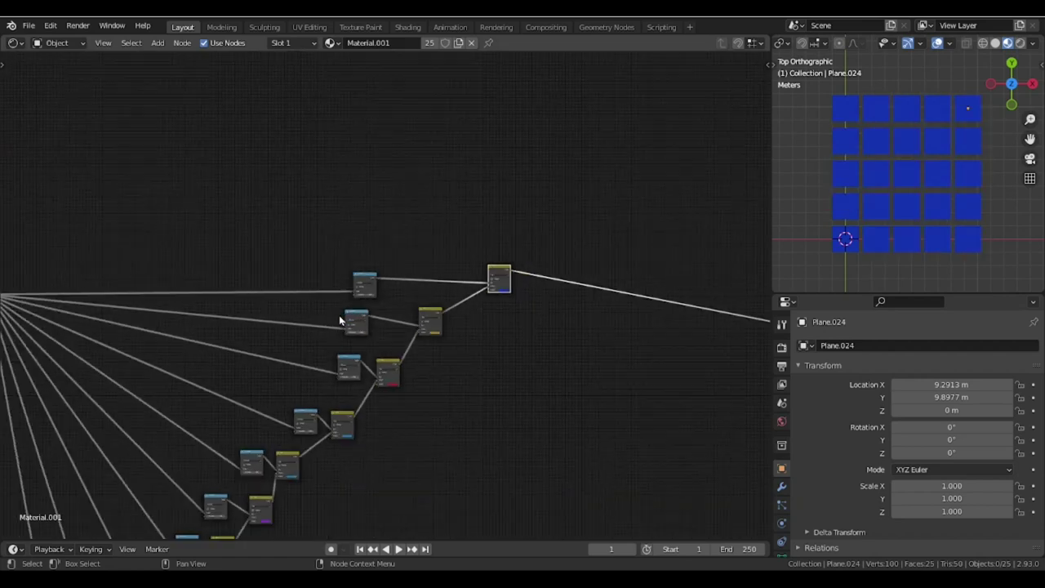
scroll(339, 317, "down", 2)
scroll(477, 405, "down", 2)
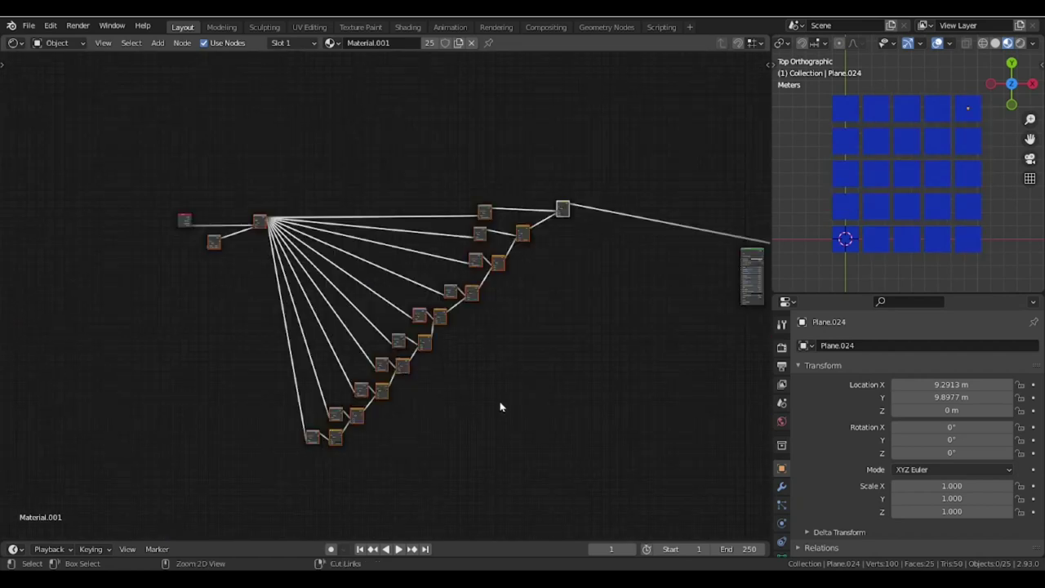
key("ctrl+g")
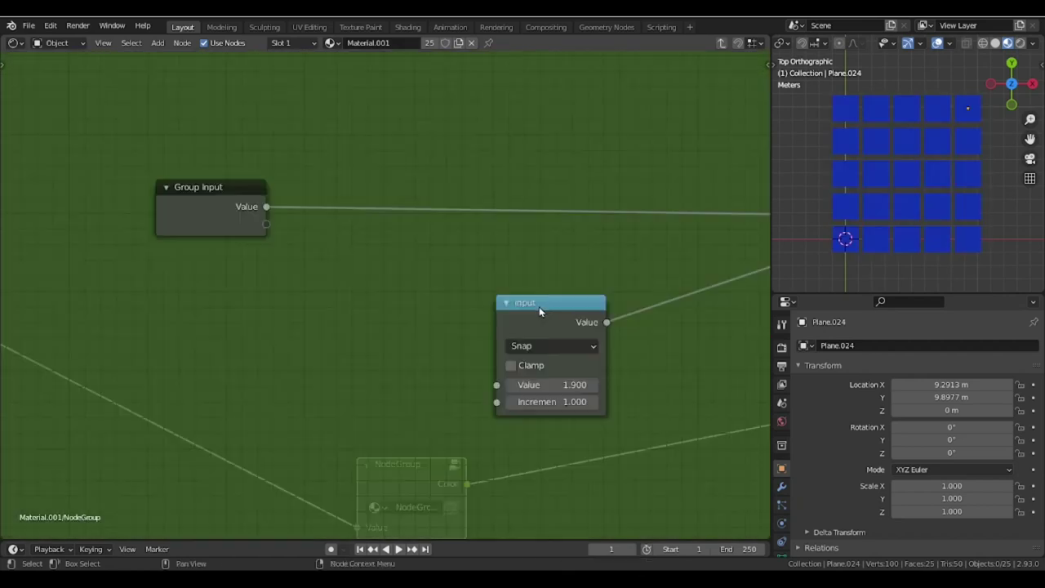
Step: Expose the value of the Snap node labelled Input as a second group input
left_click_drag(539, 306, 560, 310)
left_click_drag(517, 388, 266, 225)
scroll(307, 277, "up", 1, "shift")
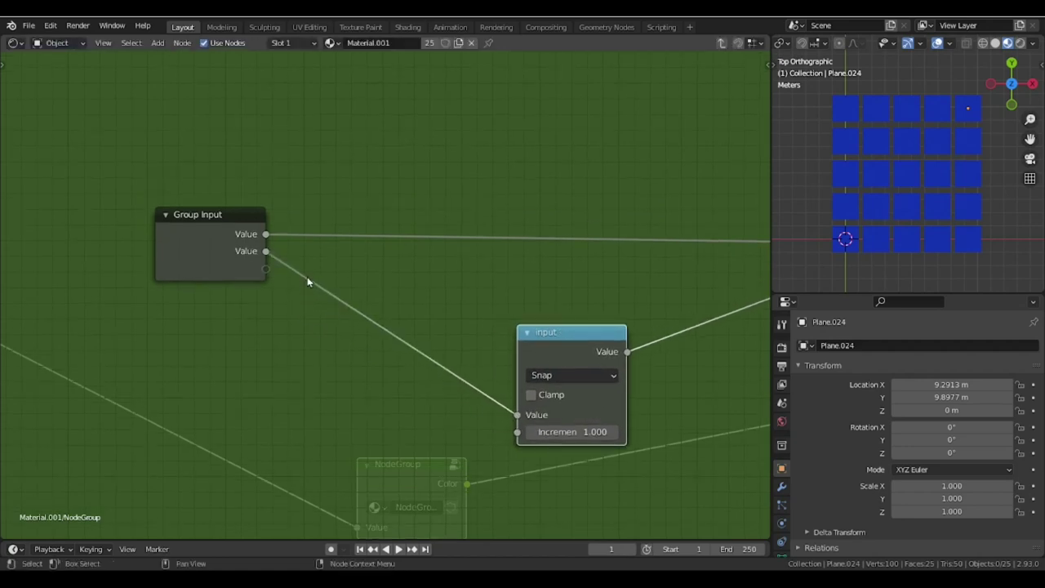
Step: Name the group inputs Obj info and total texture, giving total texture a default of 10, minimum 1 and maximum 12
key("n")
left_click(665, 83)
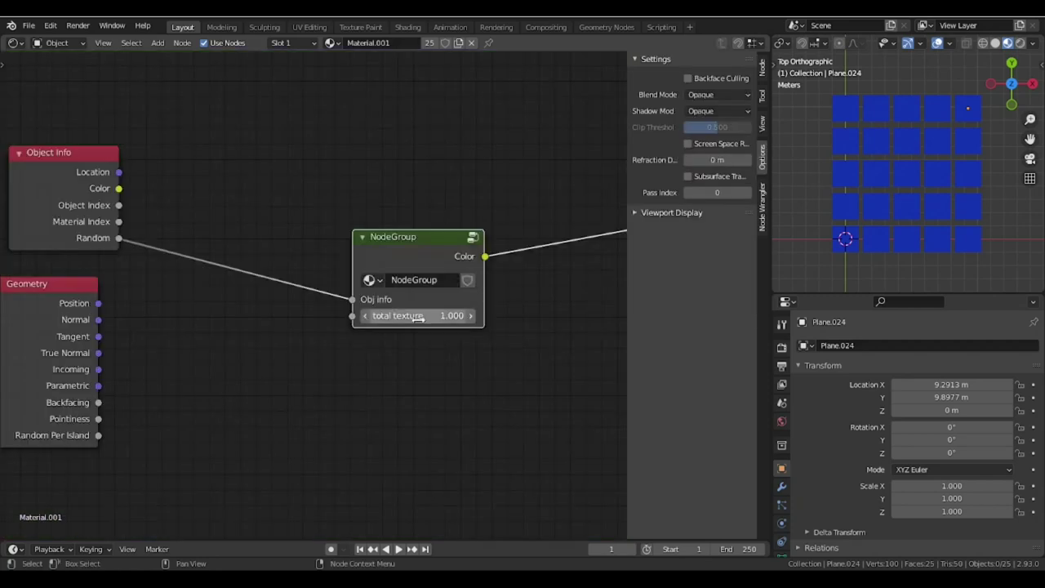
mouse_move(418, 318)
left_mouse_down()
mouse_move(507, 319)
mouse_move(424, 318)
left_mouse_up()
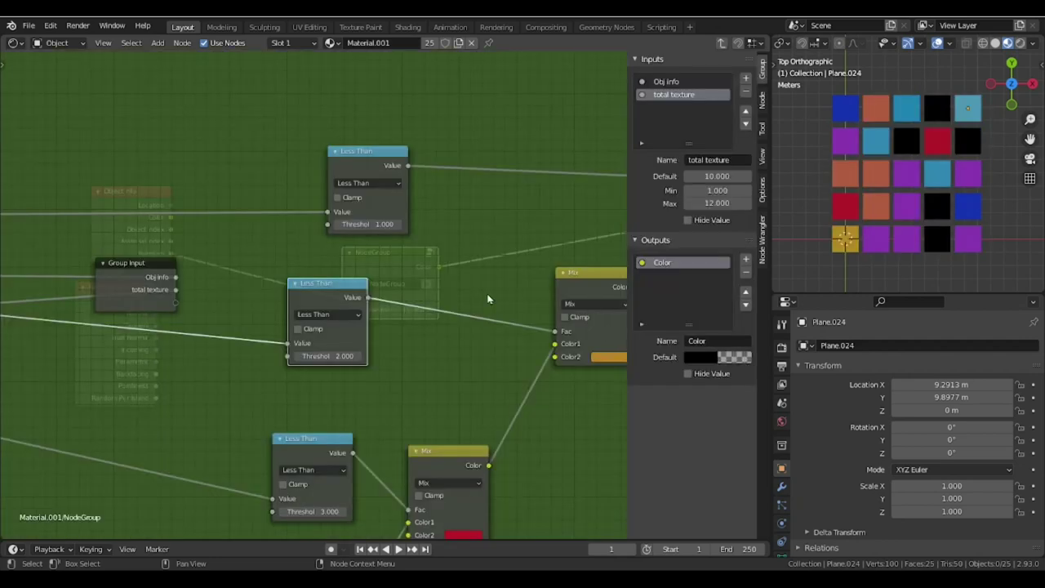
Step: Nudge the threshold 2 Mix node and expose its Color2 as a group input
middle_click_drag(488, 298, 450, 292)
left_click_drag(537, 283, 529, 277)
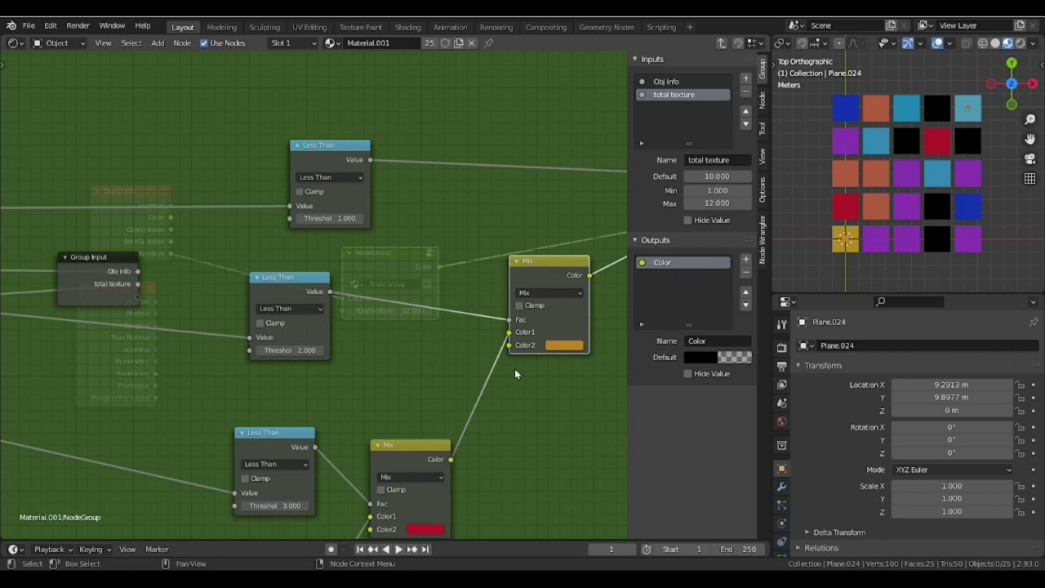
left_click_drag(509, 345, 141, 298)
Step: Expose Color2 of the threshold 3 and threshold 4 Mix nodes as group inputs, moving the Group Input node alongside them
scroll(195, 349, "down", 3)
middle_click_drag(195, 350, 282, 315)
scroll(283, 314, "up", 1)
left_click_drag(208, 237, 192, 355)
middle_click_drag(194, 355, 294, 251)
left_click_drag(294, 251, 252, 254)
left_click_drag(533, 365, 279, 299)
middle_click_drag(282, 311, 282, 289)
left_click_drag(399, 498, 278, 292)
scroll(284, 299, "down", 2)
middle_click_drag(283, 300, 320, 270)
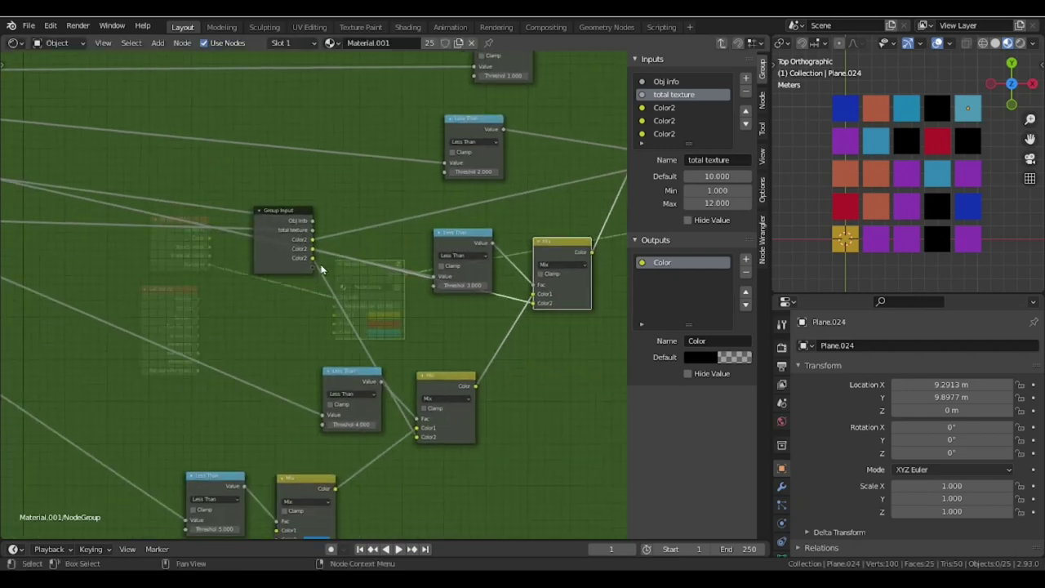
Step: Expose Color2 of the Mix nodes for thresholds 5 to 10 as group inputs, moving the Group Input node down the chain
left_click_drag(296, 255, 216, 419)
middle_click_drag(218, 419, 402, 275)
left_click_drag(402, 275, 321, 325)
left_click_drag(471, 406, 256, 392)
middle_click_drag(257, 392, 375, 294)
left_click_drag(514, 428, 383, 320)
left_click_drag(371, 248, 296, 353)
middle_click_drag(296, 352, 406, 252)
left_click_drag(560, 423, 460, 317)
left_click_drag(415, 265, 310, 357)
middle_click_drag(311, 357, 368, 254)
left_click_drag(518, 442, 417, 319)
left_click_drag(367, 253, 253, 376)
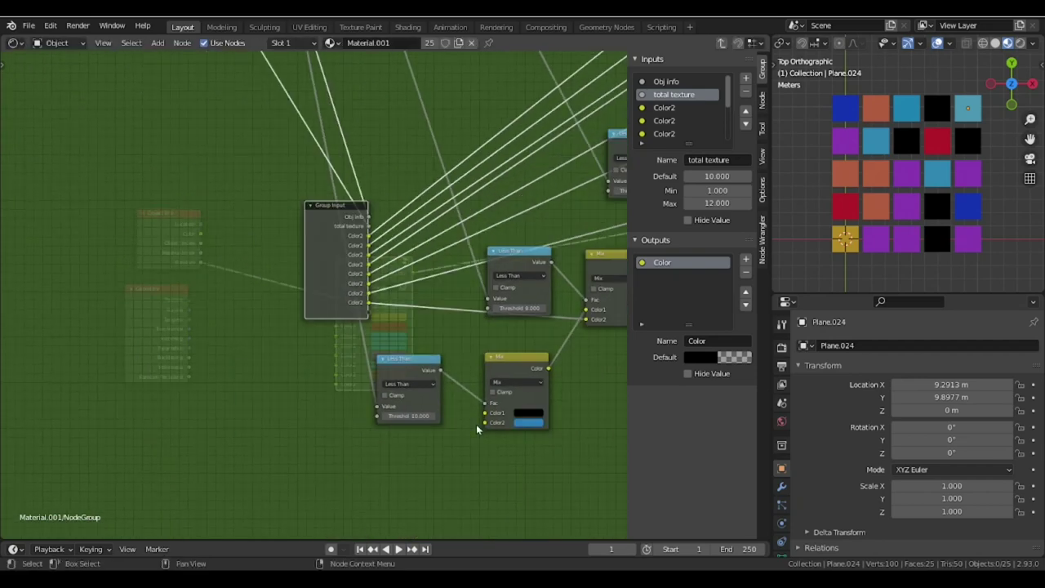
left_click_drag(485, 423, 368, 311)
Step: Move the Group Input node back to the start of the chain, ahead of the Snap and Multiply nodes
left_click_drag(336, 229, 233, 236)
scroll(291, 256, "down", 5)
scroll(245, 237, "down", 5)
left_click_drag(250, 351, 167, 195)
scroll(167, 196, "up", 7)
middle_click_drag(168, 196, 326, 257)
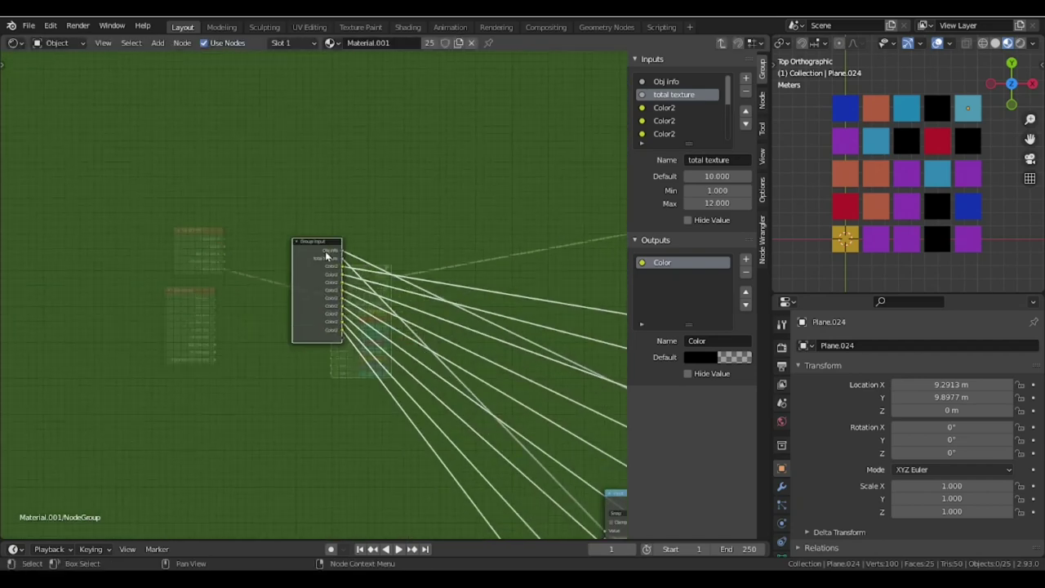
Step: Expose the topmost Mix node's blue Color2 as the last group input and exit the node group
scroll(326, 257, "down", 5)
middle_click_drag(604, 392, 73, 416)
scroll(364, 449, "up", 2)
left_click_drag(372, 475, 409, 243)
scroll(415, 340, "down", 4)
middle_click_drag(73, 302, 392, 269)
scroll(392, 269, "up", 4)
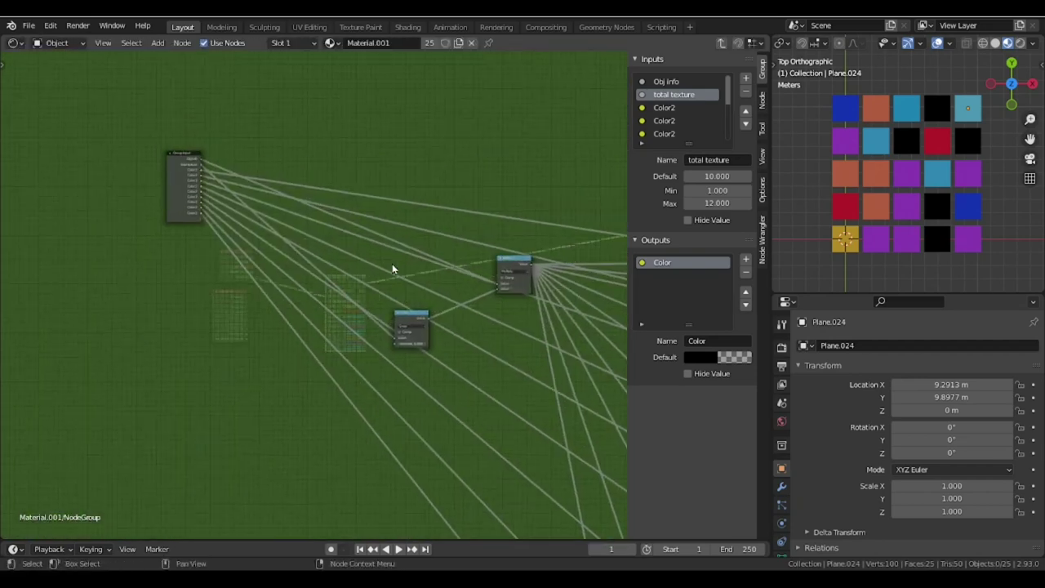
scroll(392, 266, "up", 1)
left_click_drag(159, 149, 259, 217)
key("Tab")
scroll(330, 264, "up", 3)
Step: Delete the extra NodeGroup copy, label the remaining group node random texture and move it closer to the shader
left_click(316, 209)
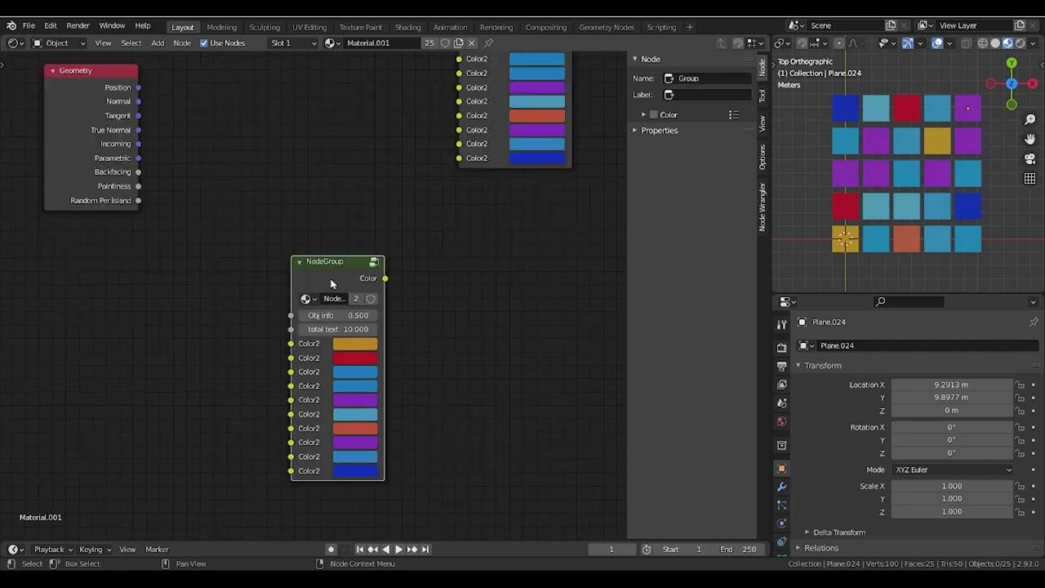
key("x")
scroll(400, 237, "down", 3)
middle_click_drag(403, 236, 348, 413)
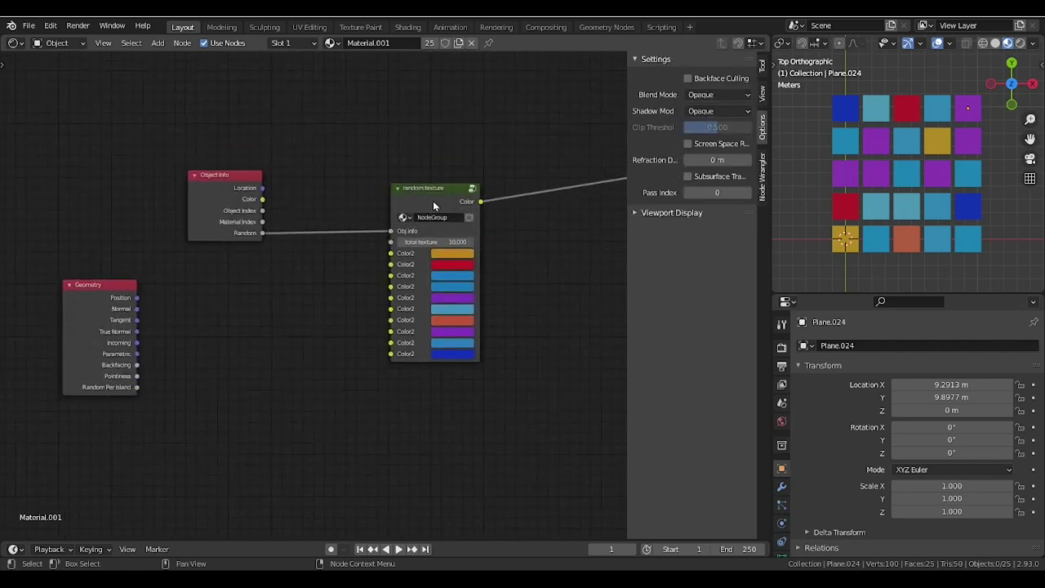
left_click_drag(436, 206, 513, 213)
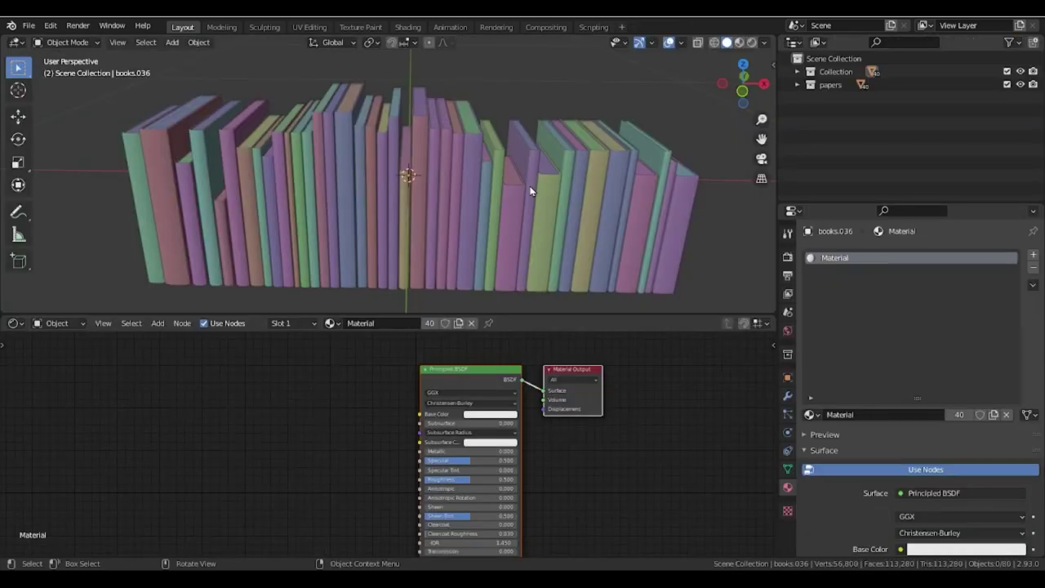
Step: Examine the row of books in the books scene from different angles and distances
middle_click_drag(530, 191, 495, 177)
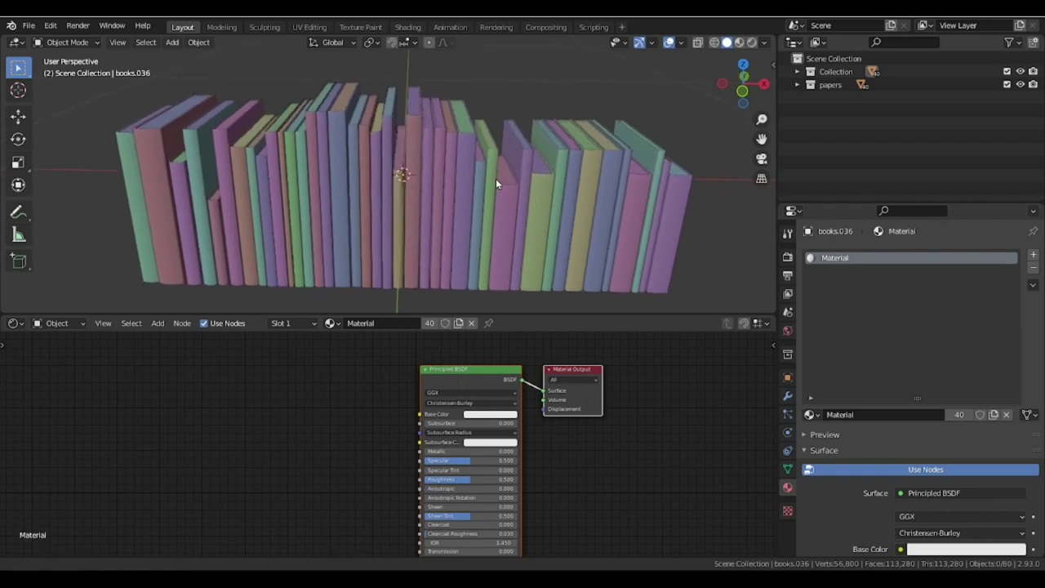
scroll(517, 209, "down", 5)
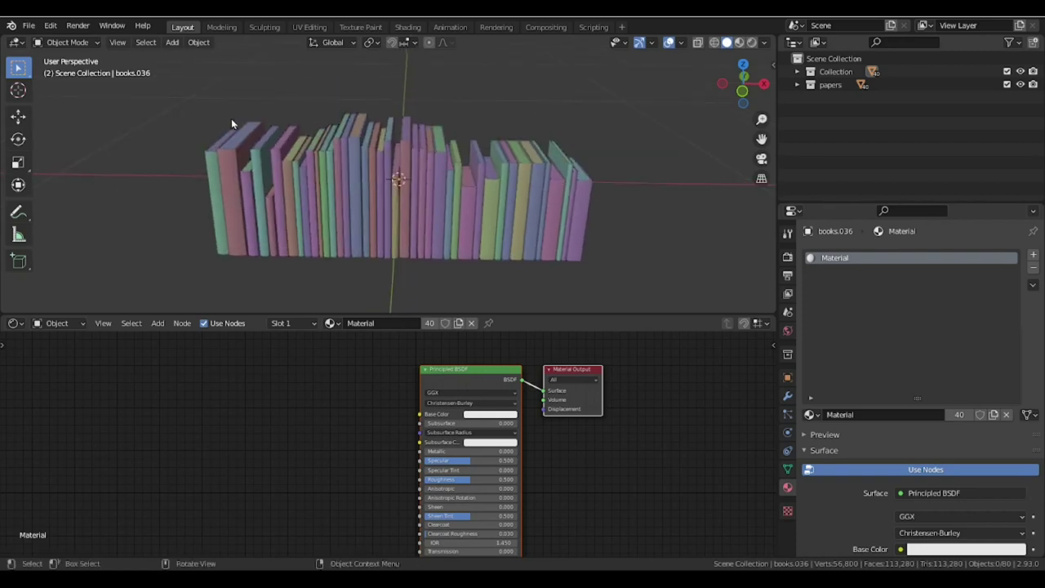
left_click_drag(181, 97, 640, 293)
key("Escape")
scroll(555, 214, "up", 1)
middle_click_drag(555, 210, 494, 201)
scroll(531, 209, "up", 2)
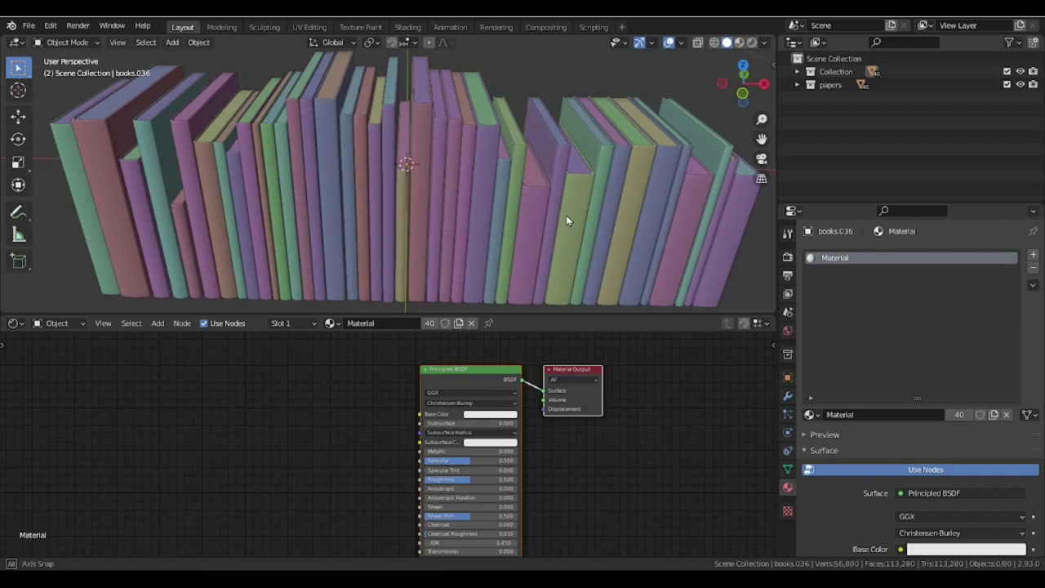
scroll(566, 215, "down", 1)
Step: Select several individual books to check their shared material and inspect its Principled BSDF node
left_click(147, 145)
left_click(295, 151)
left_click(347, 149)
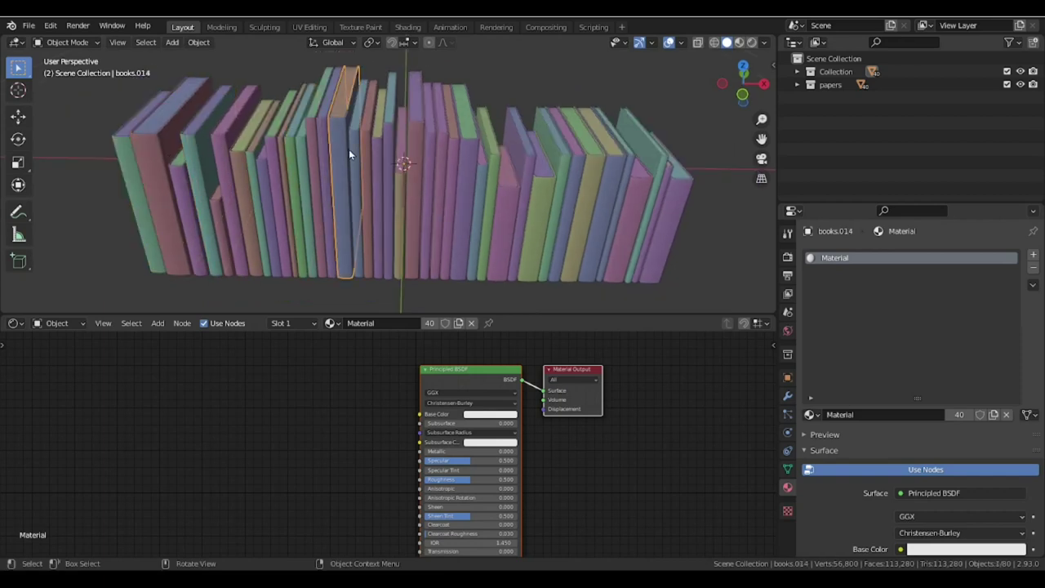
left_click(390, 157)
middle_click_drag(495, 178, 494, 168)
left_click(489, 298)
scroll(470, 367, "up", 1)
left_click_drag(467, 371, 457, 374)
scroll(505, 410, "up", 1)
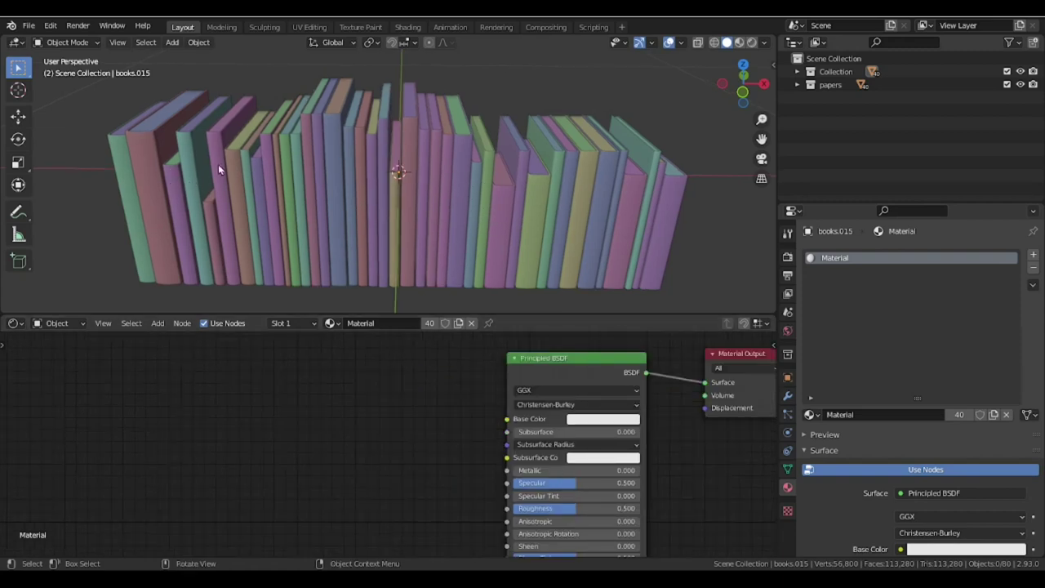
Step: Append the Random 12 Textures node group and add it to the books' material beside the Principled BSDF
left_click(29, 25)
left_click(78, 171)
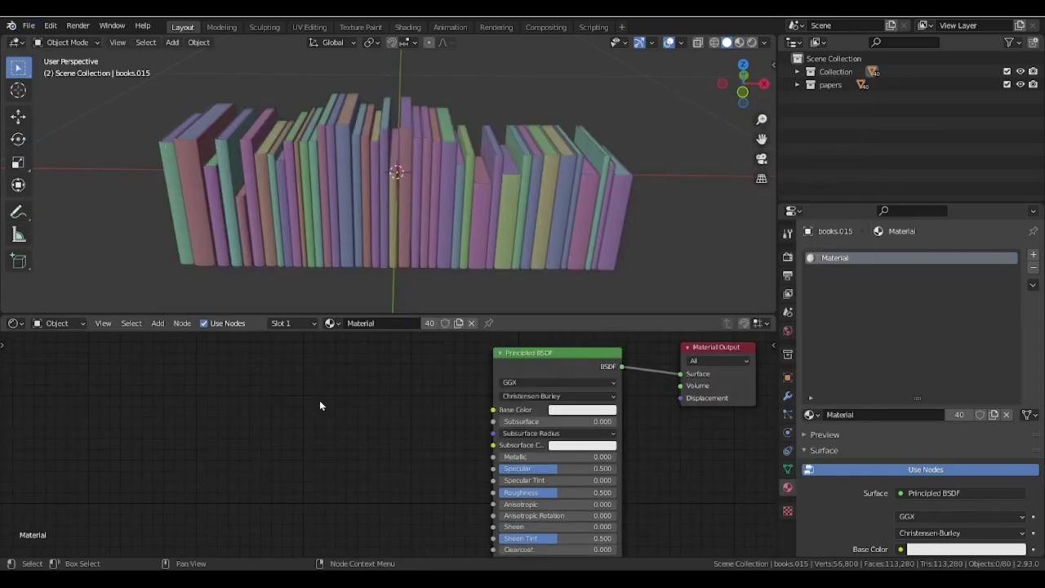
key("shift+a")
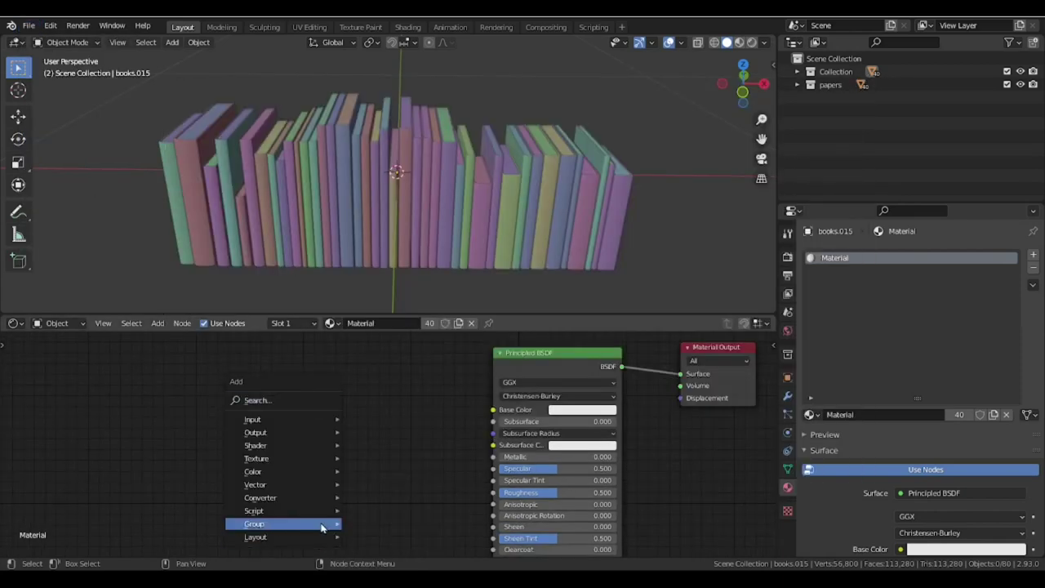
left_click(395, 523)
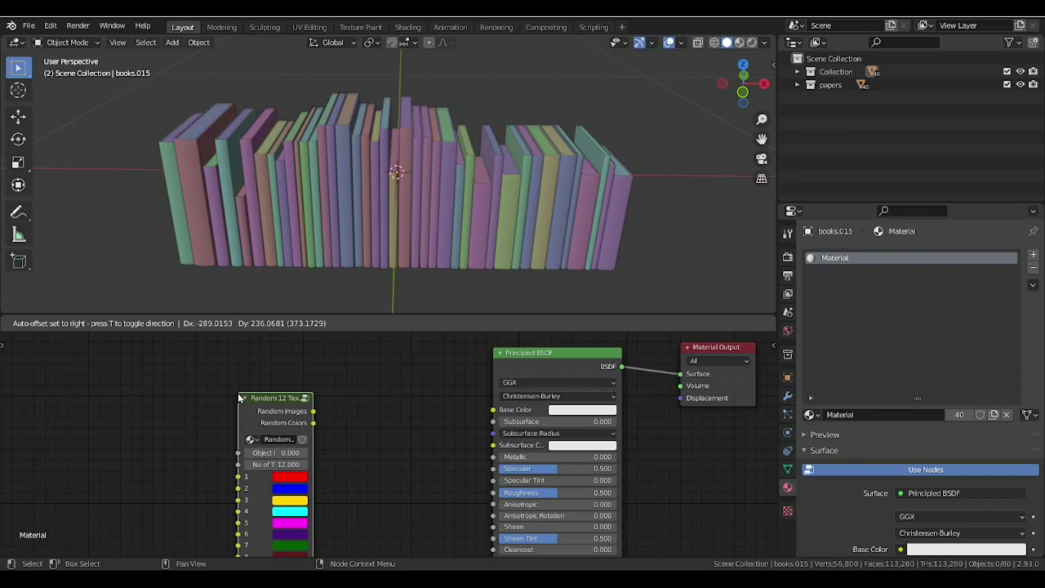
left_click(229, 392)
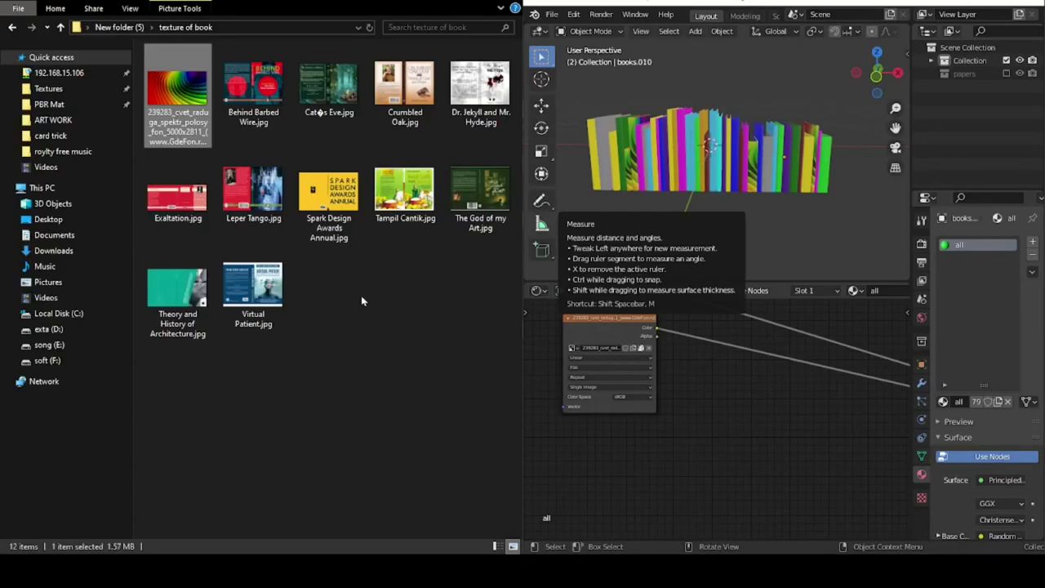
Step: Add Behind Barbed Wire, Cat's Eye, Crumbled Oak and Dr. Jekyll and Mr. Hyde from the texture of book folder as image texture nodes
left_click(424, 310)
key("ctrl+space")
left_click_drag(253, 88, 705, 278)
middle_click_drag(727, 457, 707, 282)
left_click_drag(328, 88, 720, 289)
left_click_drag(404, 88, 688, 397)
left_click_drag(480, 88, 687, 398)
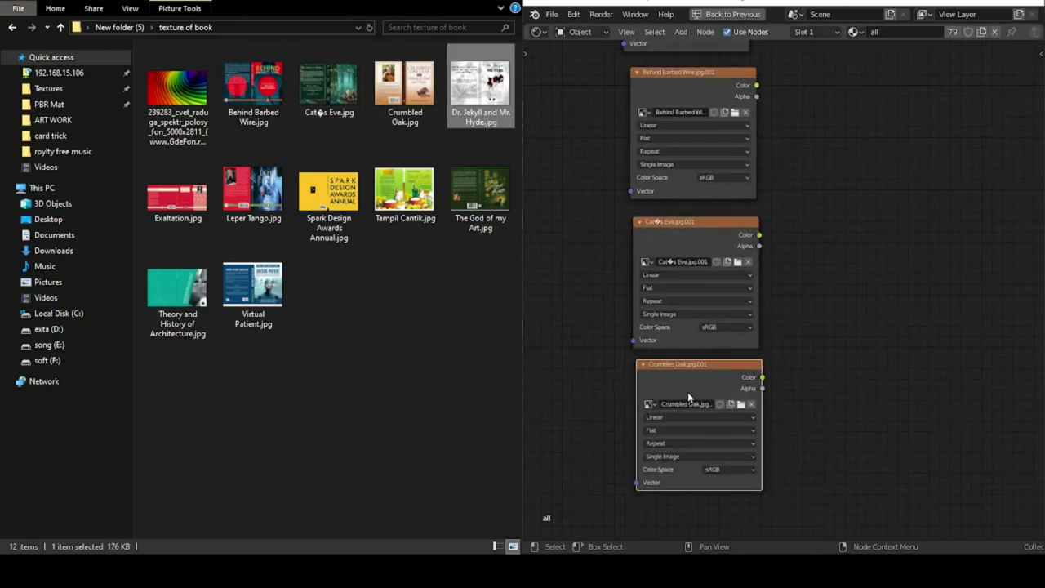
Step: Add the Exaltation, Leper Tango and Spark Design Awards Annual images as image texture nodes below the existing ones
middle_click_drag(688, 397, 669, 139)
left_click_drag(177, 196, 622, 328)
middle_click_drag(618, 368, 609, 186)
left_click_drag(253, 192, 614, 271)
left_click_drag(328, 192, 616, 395)
Step: Add the Tampil Cantik, The God of my Art and Theory and History of Architecture images as further image texture nodes
middle_click_drag(653, 457, 648, 265)
left_click_drag(404, 192, 653, 359)
left_click_drag(480, 192, 662, 400)
left_click_drag(177, 290, 746, 367)
key("ctrl+space")
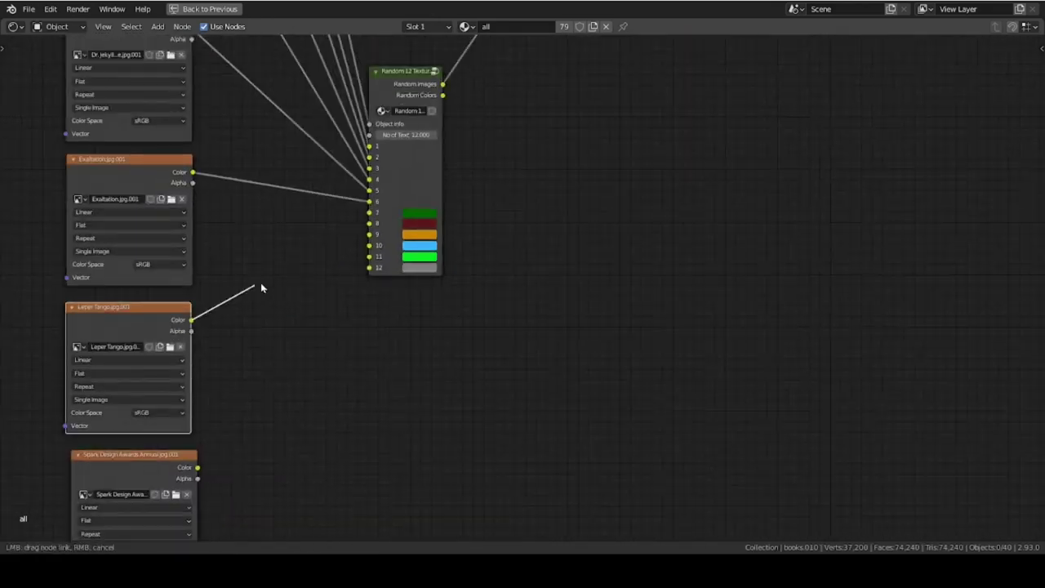
Step: Reposition the Random 12 Textures node and connect the last image textures' Color outputs to its inputs 10 to 12
key("g")
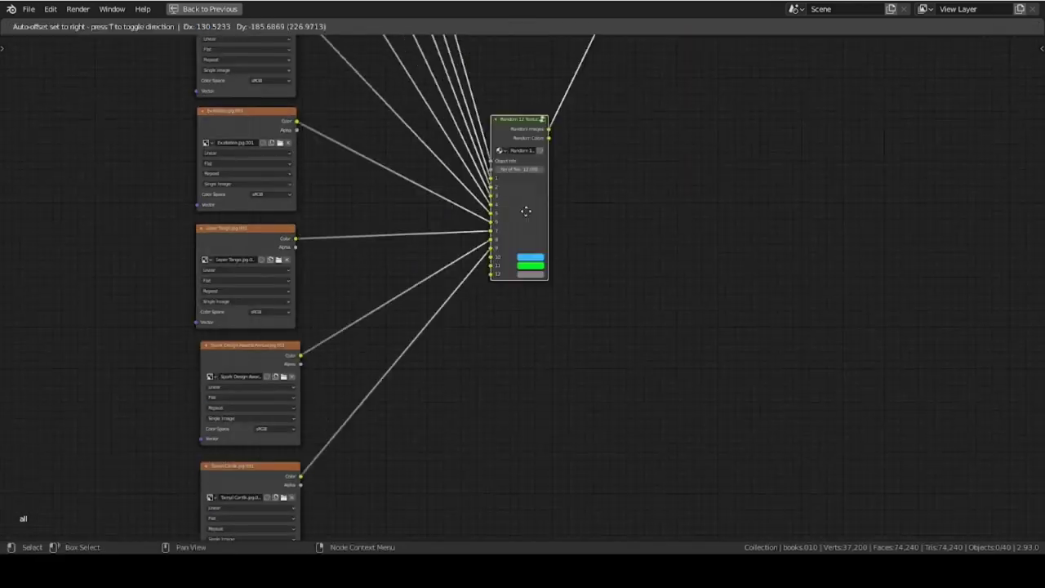
left_click(526, 212)
left_click_drag(314, 397, 488, 176)
left_click_drag(315, 488, 488, 182)
left_click_drag(201, 452, 476, 254)
scroll(458, 294, "down", 6)
key("g")
scroll(350, 142, "up", 3)
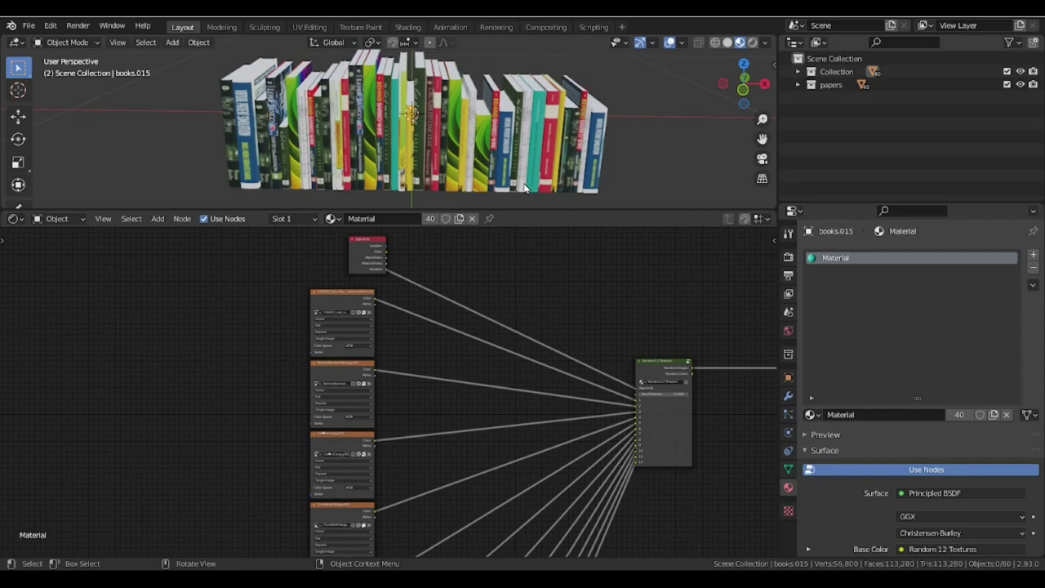
Step: Enlarge the 3D viewport and rearrange the Random 12 Textures and Object Info nodes in the books' material
scroll(687, 397, "up", 10)
middle_click_drag(687, 397, 548, 336)
mouse_move(503, 278)
left_mouse_down()
mouse_move(492, 284)
mouse_move(501, 290)
left_mouse_up()
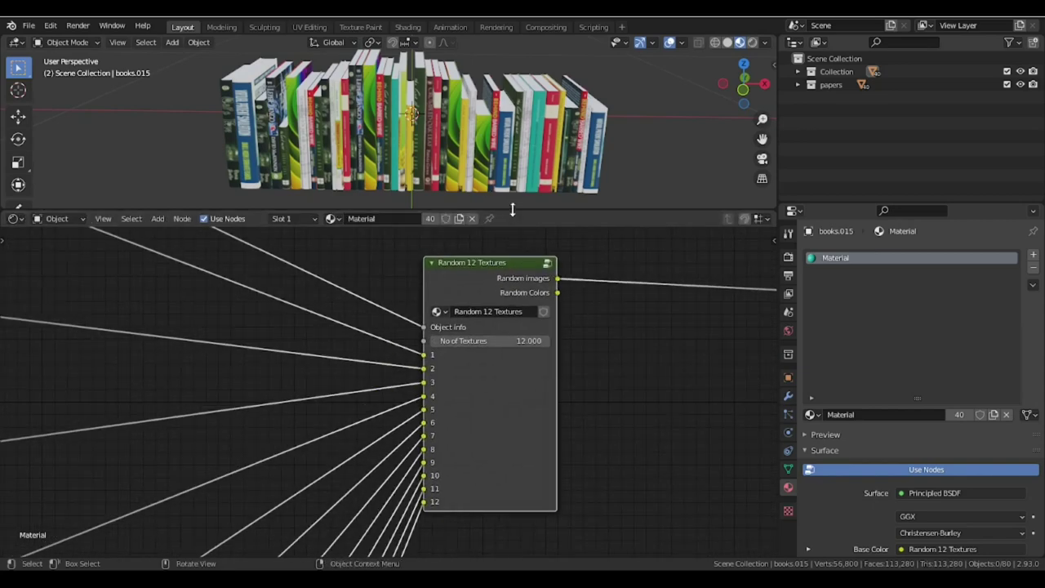
left_click_drag(512, 210, 509, 260)
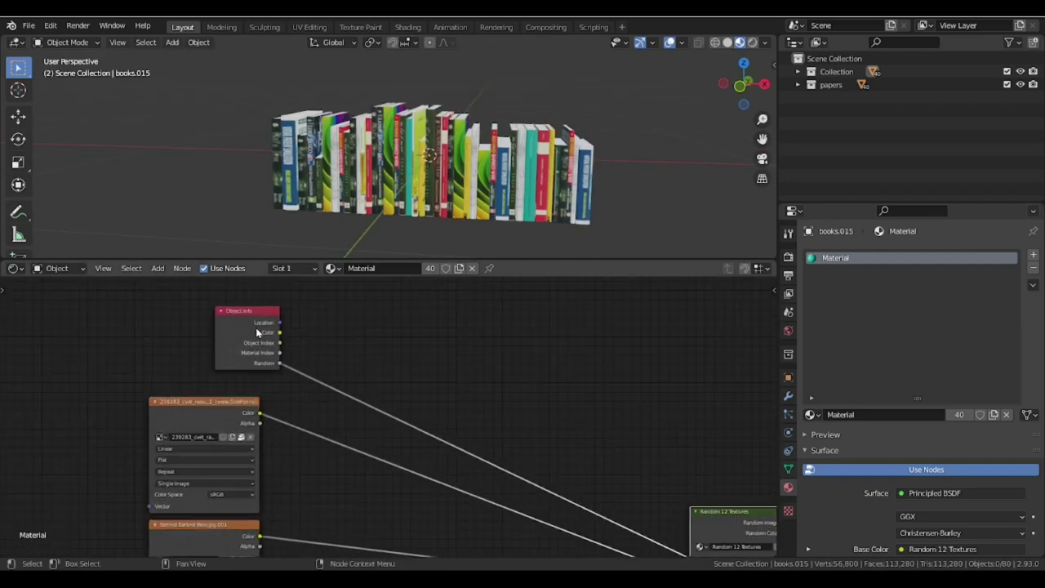
left_click_drag(256, 327, 185, 307)
Step: Duplicate the row of books about 0.97 m along the negative X axis
middle_click_drag(220, 308, 302, 347)
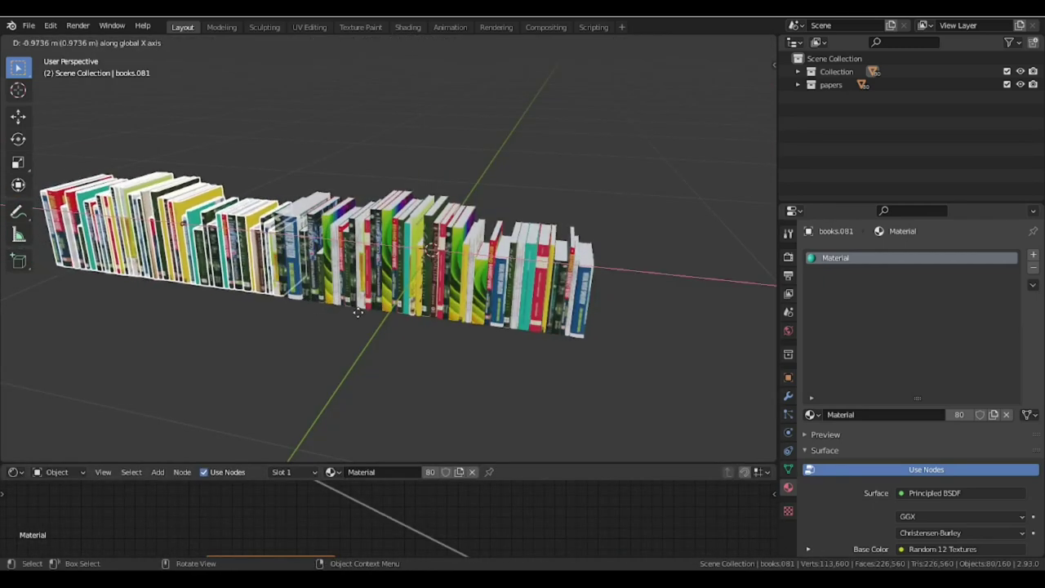
left_click(357, 313)
scroll(361, 324, "down", 1)
middle_click_drag(361, 323, 441, 348)
Step: Duplicate the whole lengthened row of books about 1.94 m along the negative X axis
key("a")
key("shift+d")
key("x")
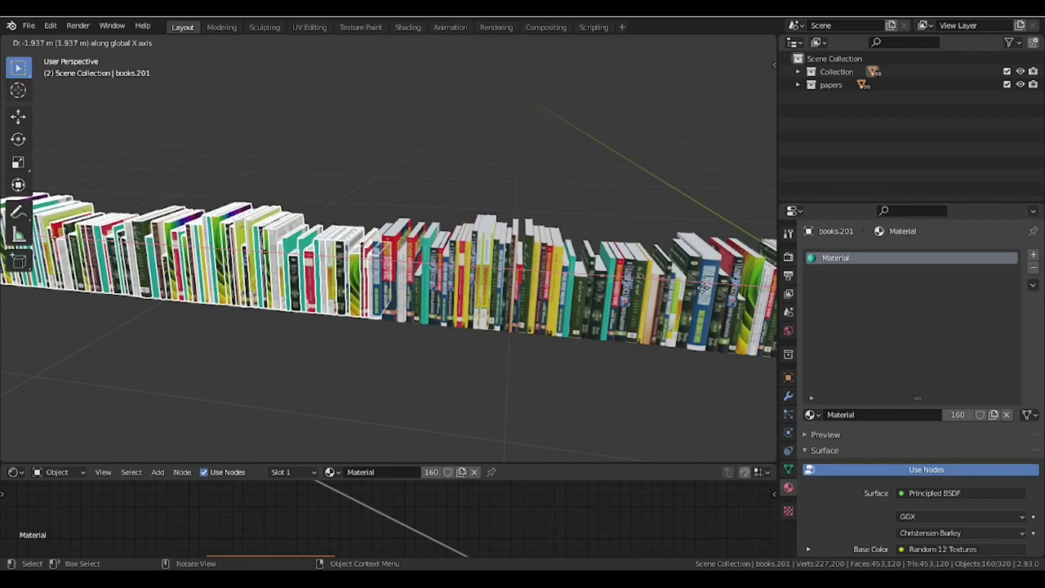
left_click(697, 286)
Step: Duplicate all the books upward along the Z axis and repeat the duplication to stack three rows
scroll(538, 339, "down", 3)
left_click_drag(716, 230, 108, 369)
scroll(490, 366, "up", 2)
middle_click_drag(492, 367, 482, 356)
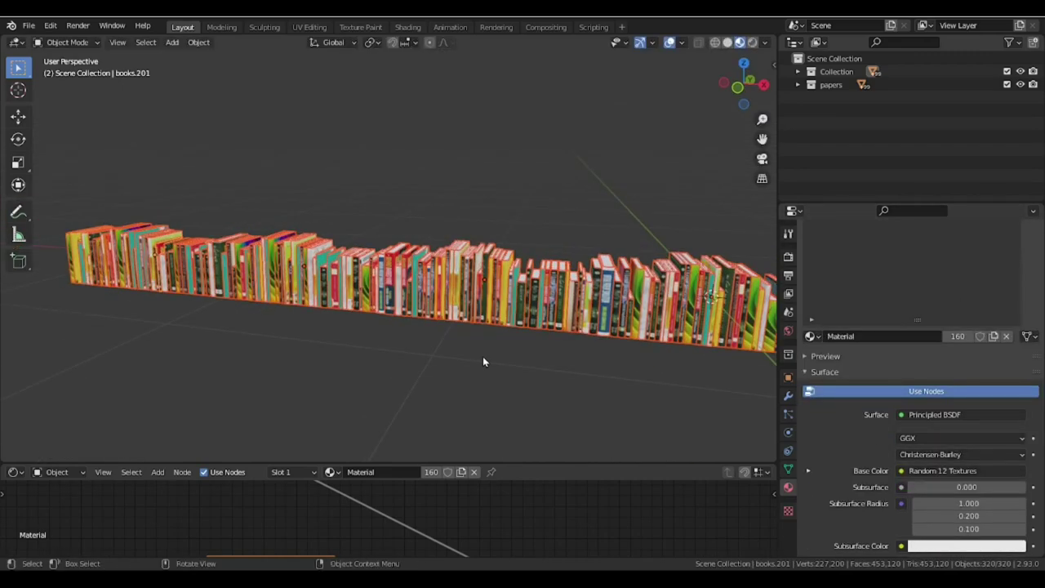
key("shift+d")
key("z")
left_click(488, 280)
key("shift+r")
left_click(505, 388)
scroll(505, 388, "down", 3)
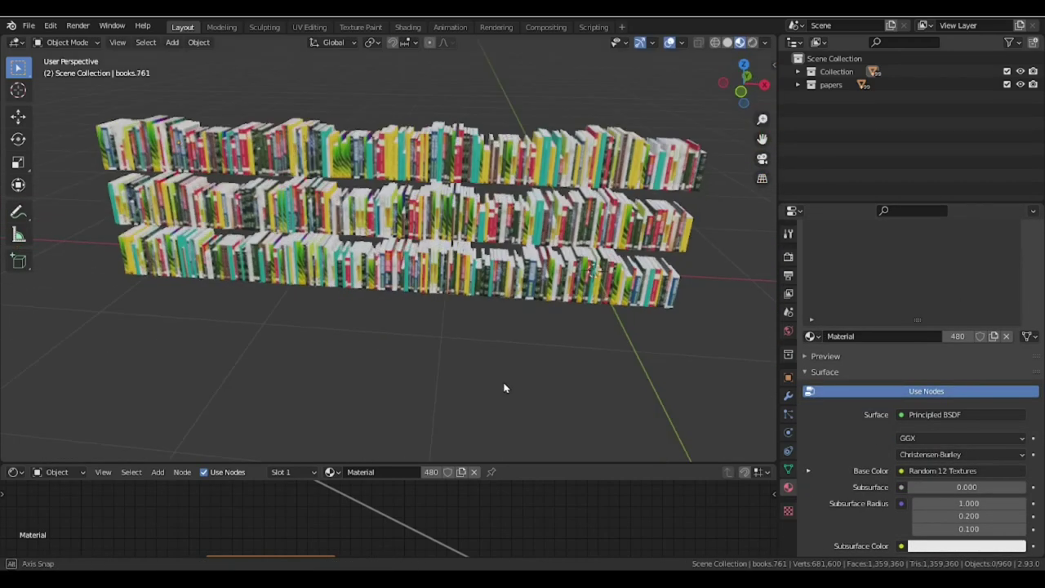
Step: Examine the random textures across the three stacked rows of books from several angles and up close
scroll(505, 388, "up", 3)
middle_click_drag(507, 386, 474, 374)
scroll(558, 373, "down", 2)
left_click_drag(539, 463, 526, 387)
middle_click_drag(484, 346, 426, 270)
scroll(571, 246, "up", 1)
middle_click_drag(583, 245, 435, 264, "shift")
scroll(436, 264, "up", 5)
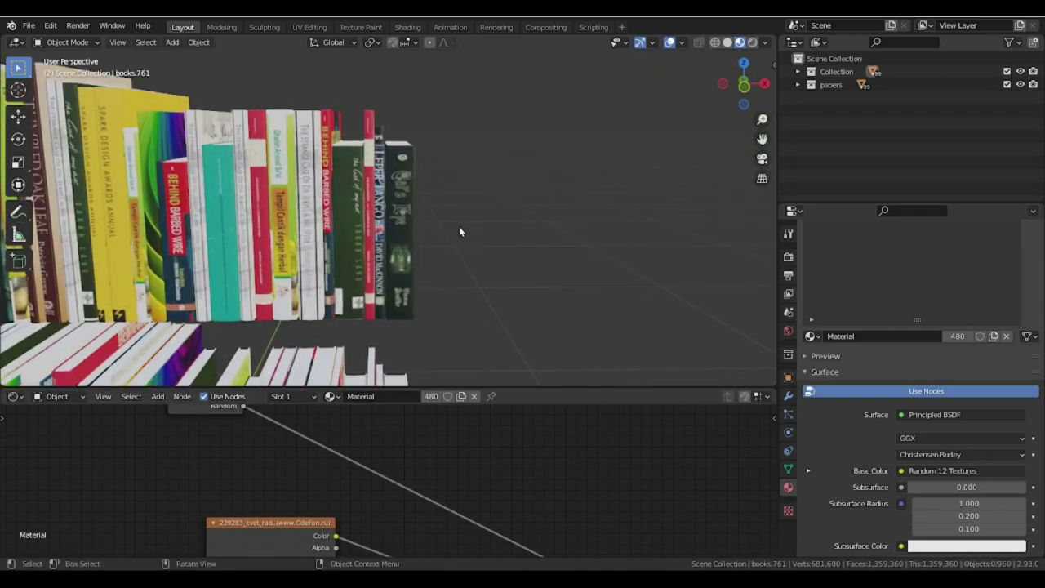
Step: Duplicate the end book of the top row and make two further copies, placing them apart beyond the row's end
left_click(404, 203)
scroll(448, 261, "down", 1)
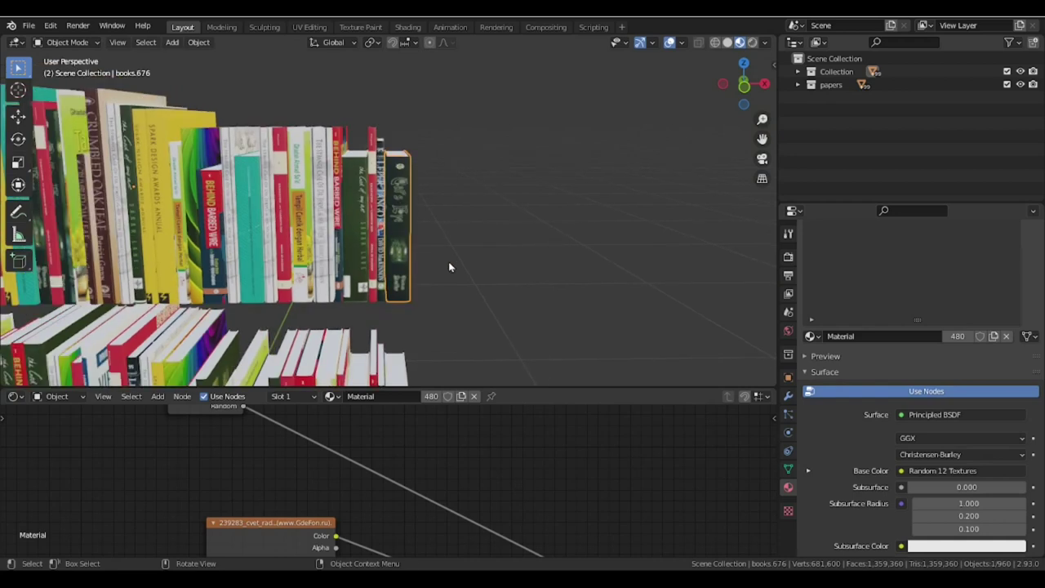
middle_click_drag(449, 262, 408, 259, "shift")
key("shift+d")
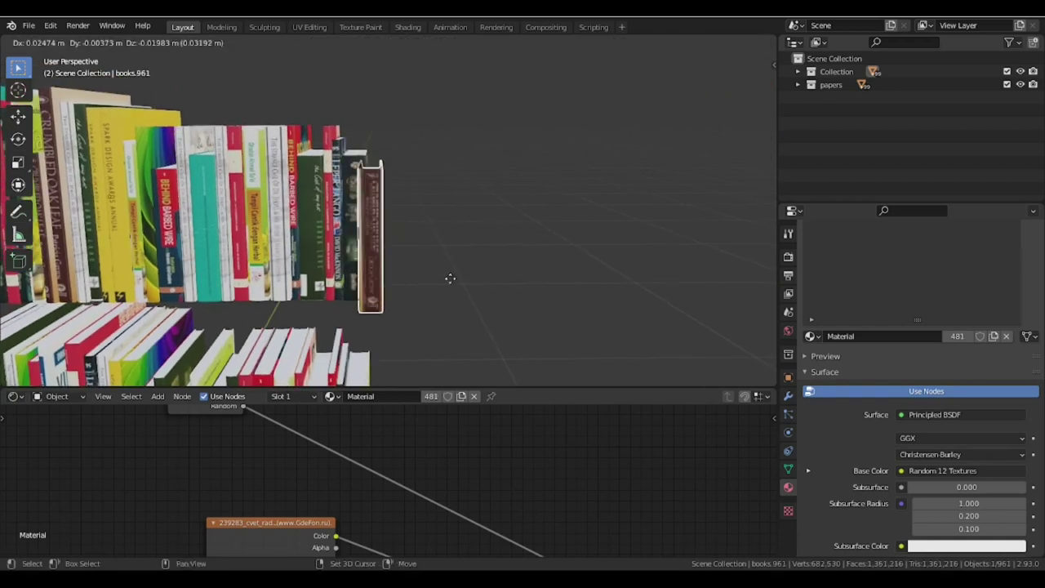
left_click(498, 242)
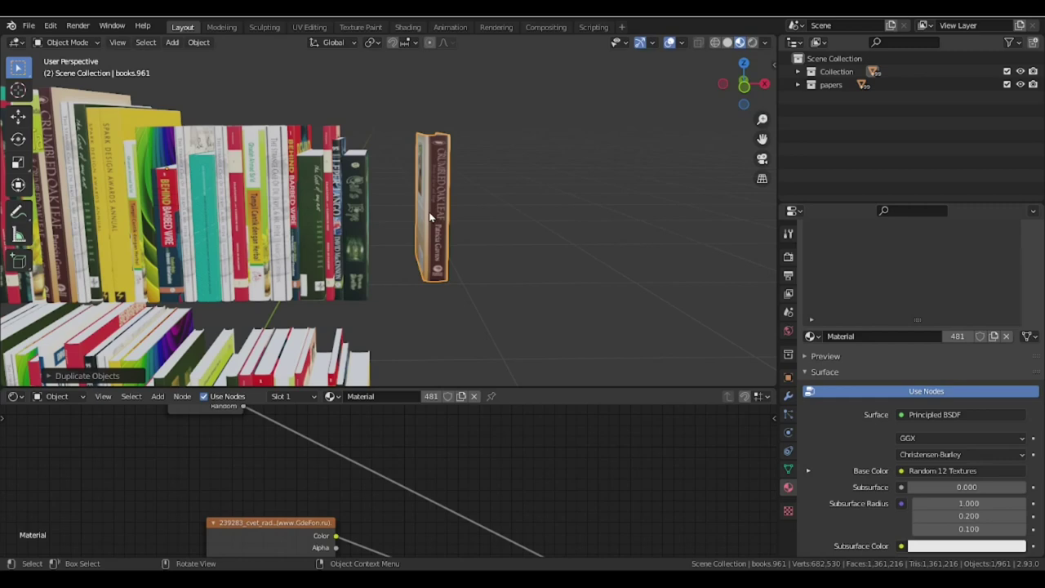
key("shift+d")
left_click(527, 264)
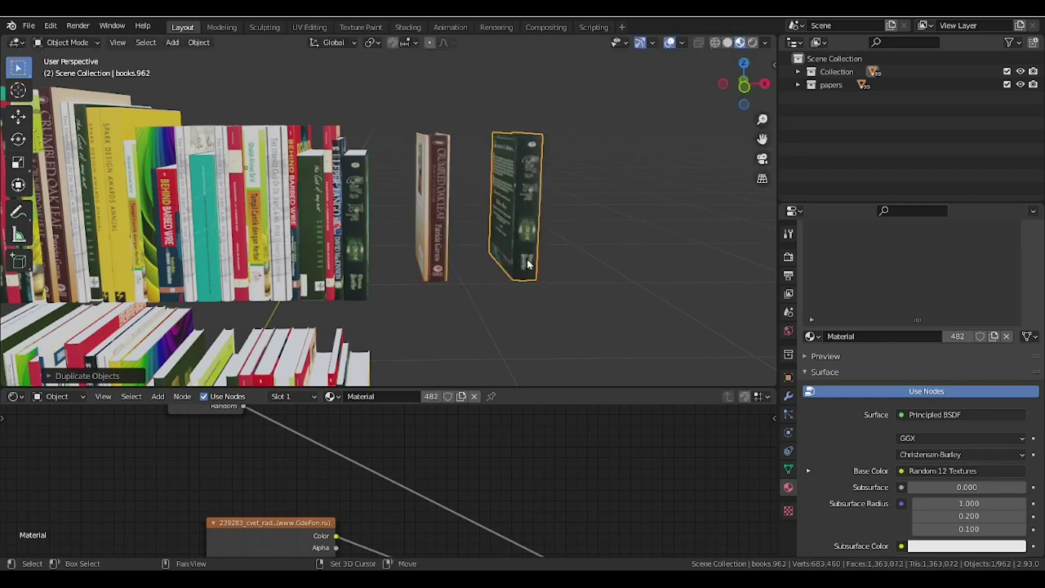
key("shift+d")
left_click(607, 249)
Step: Duplicate the last separate book right beside itself and repeat the duplication six times to form a short row
scroll(625, 266, "down", 2)
scroll(482, 289, "up", 2)
middle_click_drag(625, 266, 446, 286, "shift")
key("shift+d")
left_click(460, 259)
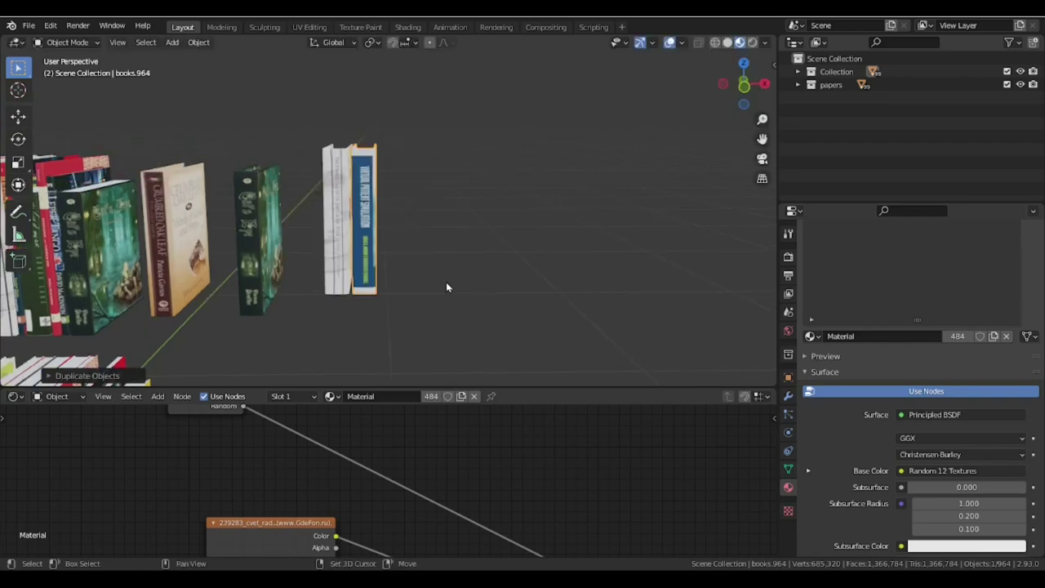
key("shift+r")
key("shift+r")
key("shift+r")
key("shift+r")
key("shift+r")
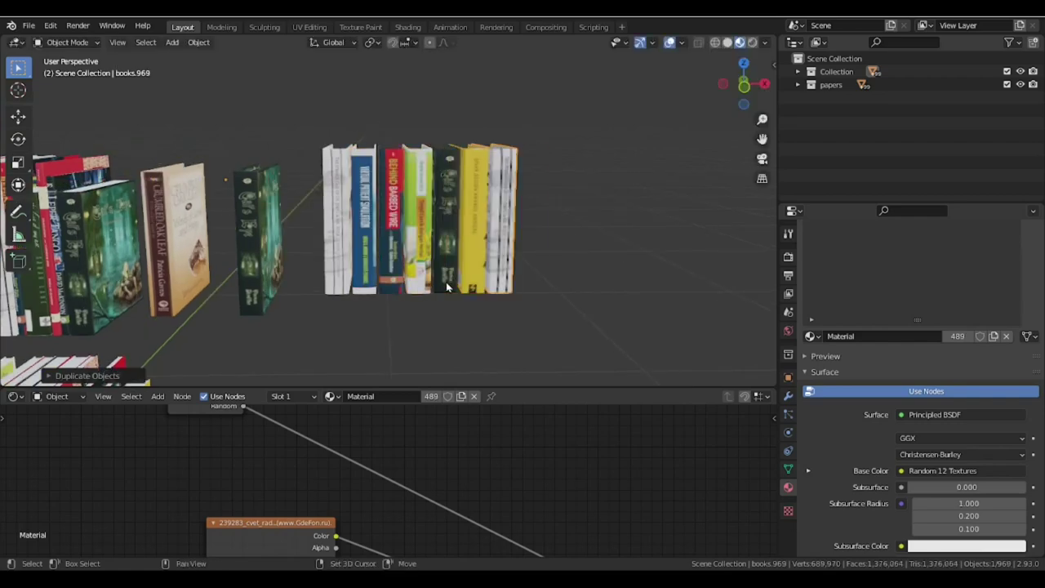
key("shift+r")
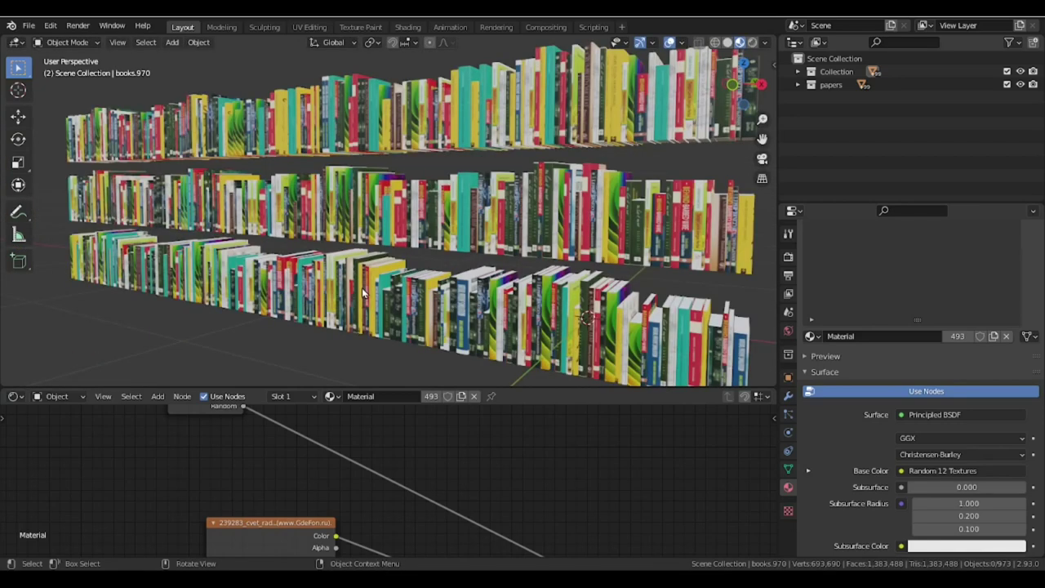